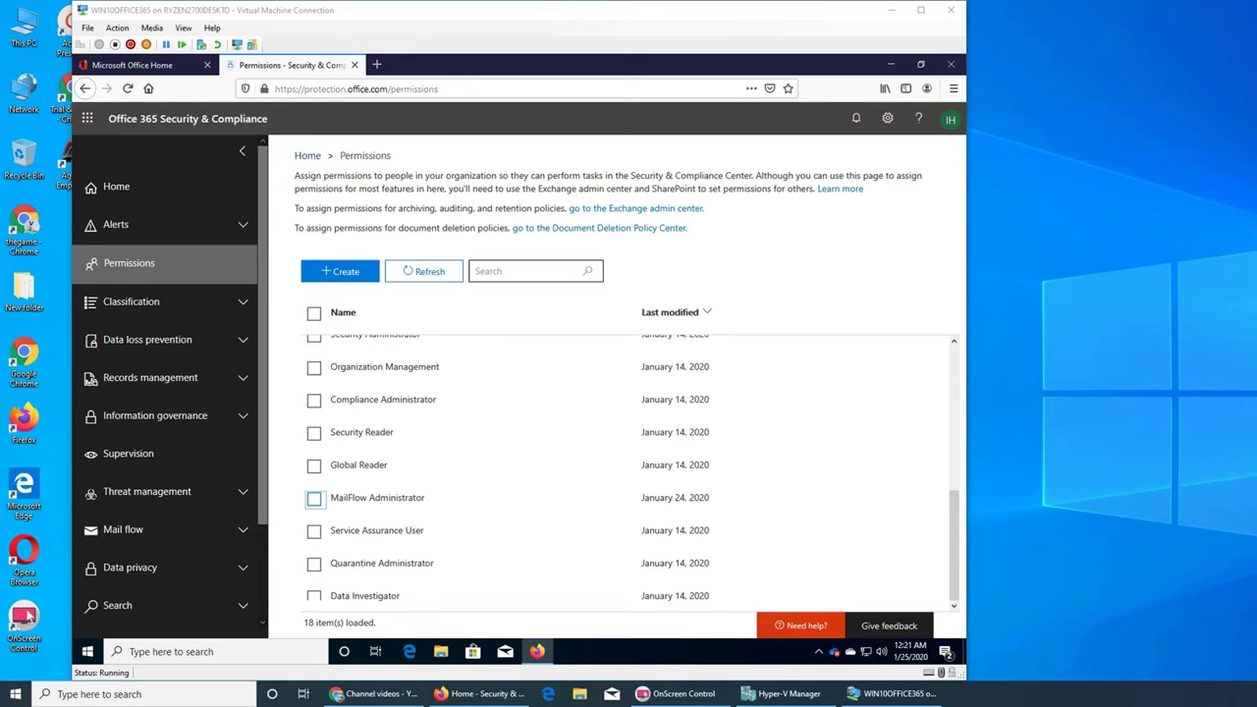
Step: Go to Classification > Sensitivity labels and view the Label policies tab, which shows 0 policies
click(123, 305)
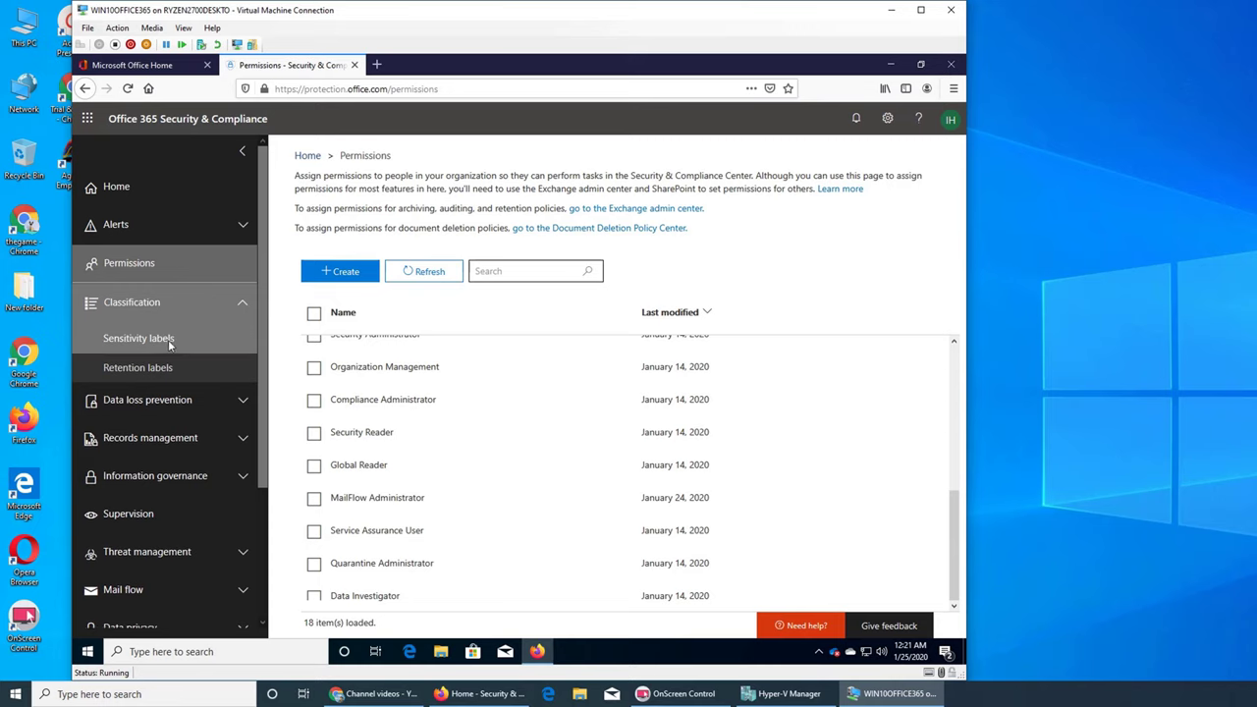
click(142, 338)
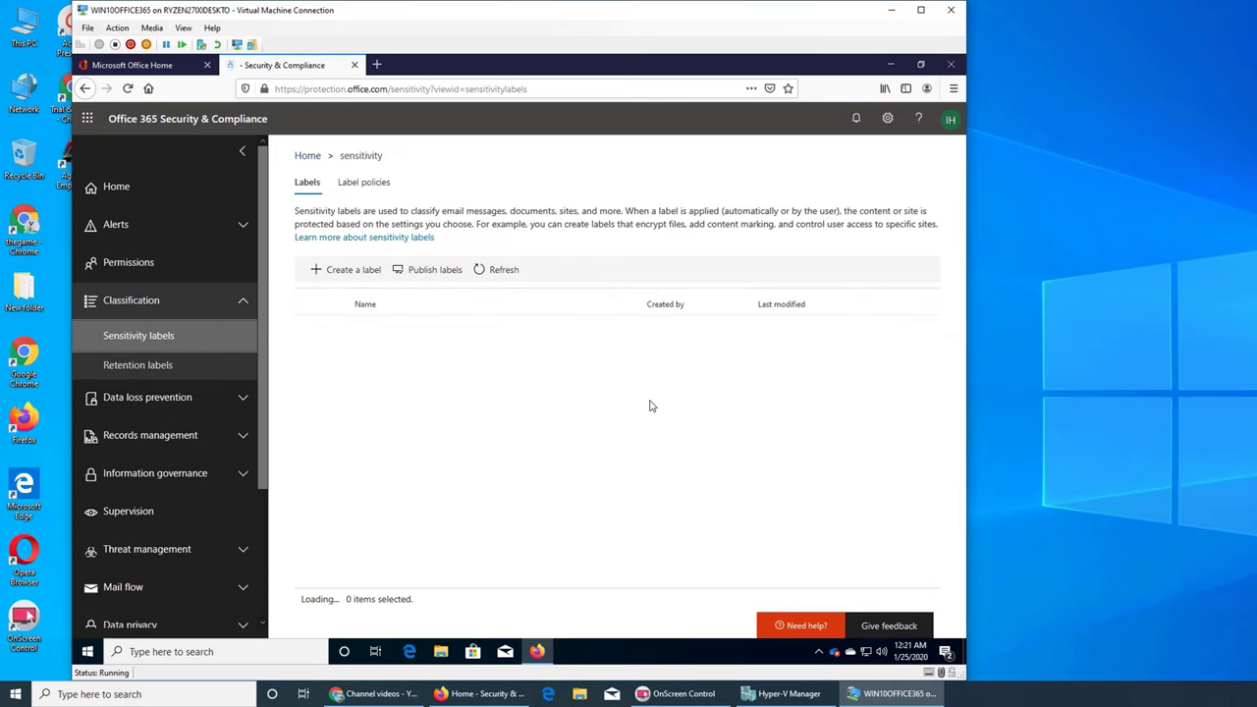
click(371, 187)
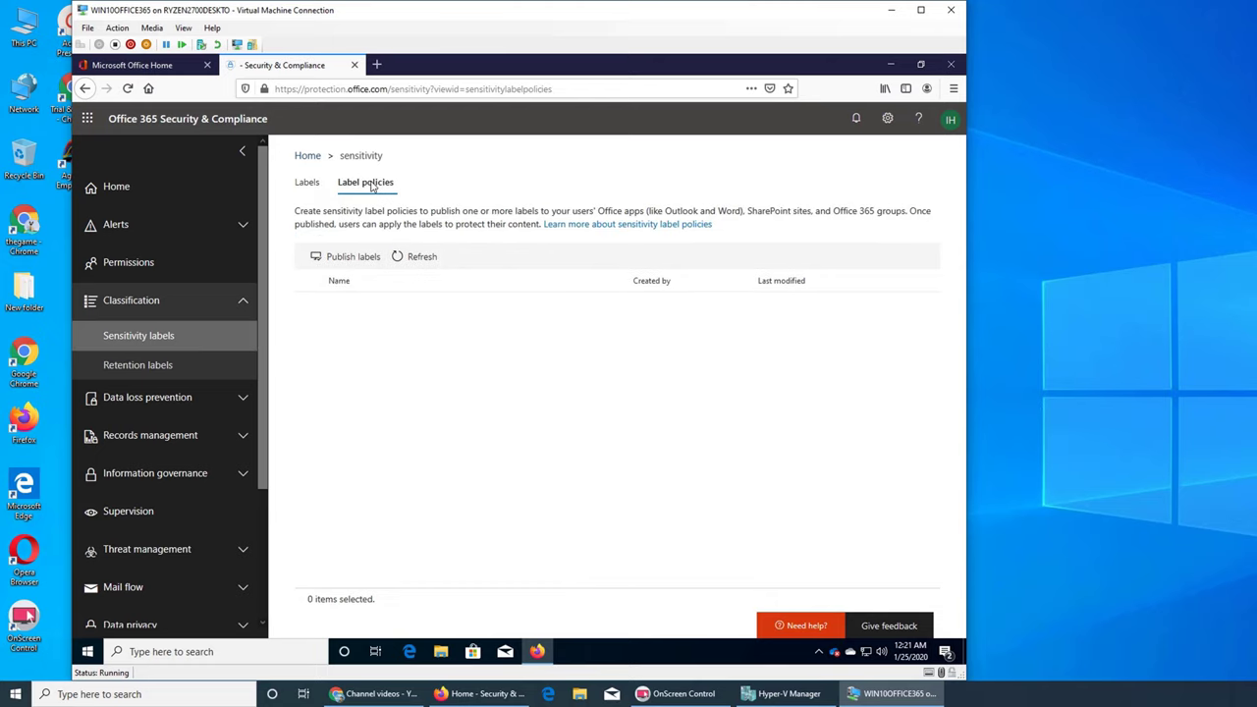
Step: Return to the sensitivity Labels tab, which lists 0 labels
click(313, 179)
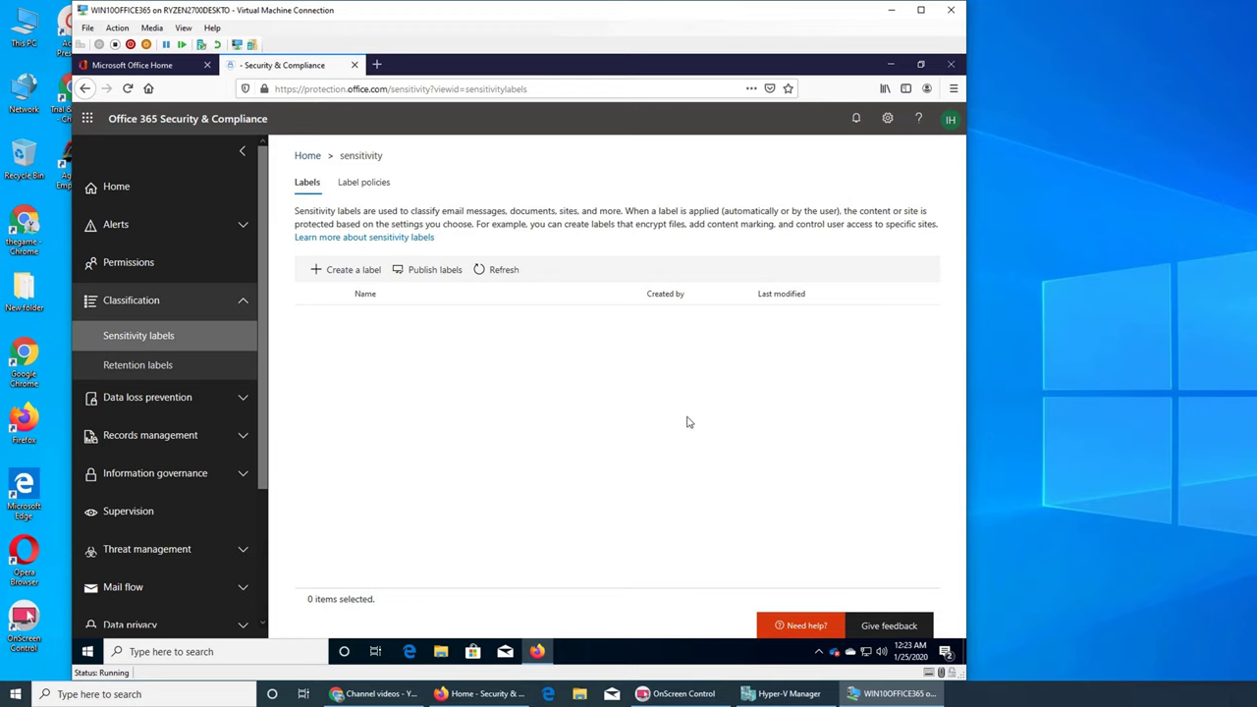
Step: Try publishing sensitivity labels, then cancel the new policy after the label list fails to load
click(363, 187)
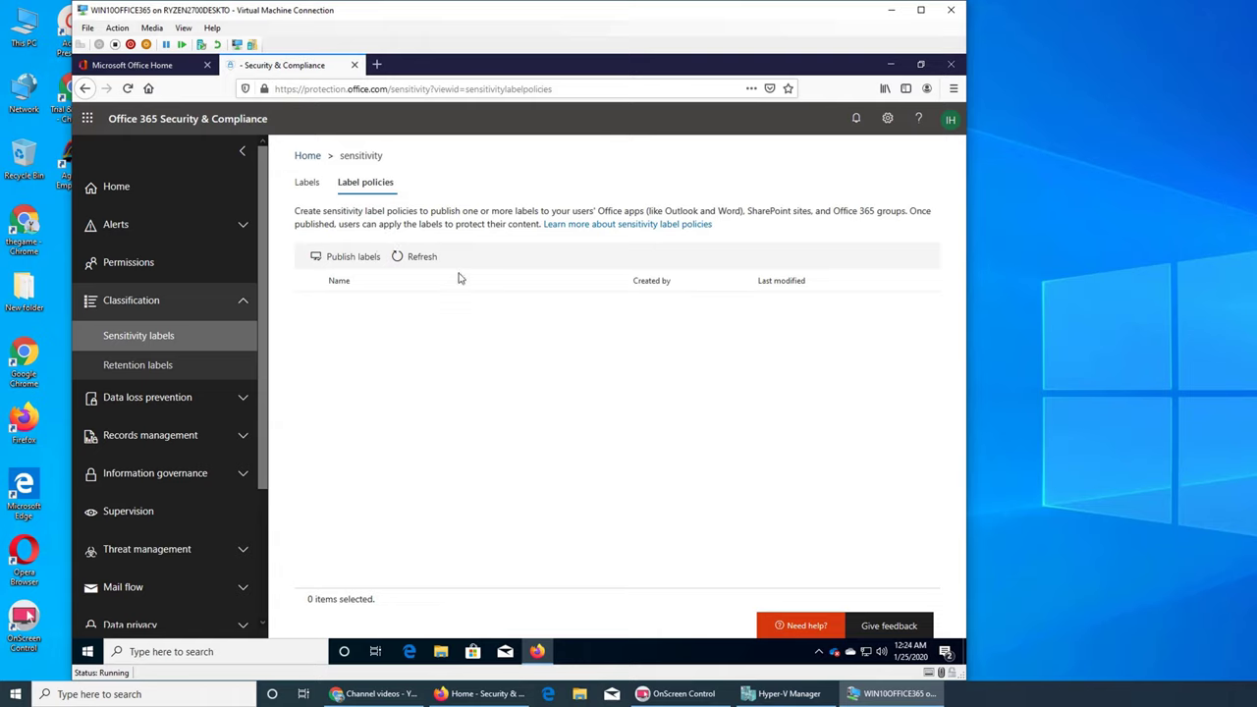
click(352, 265)
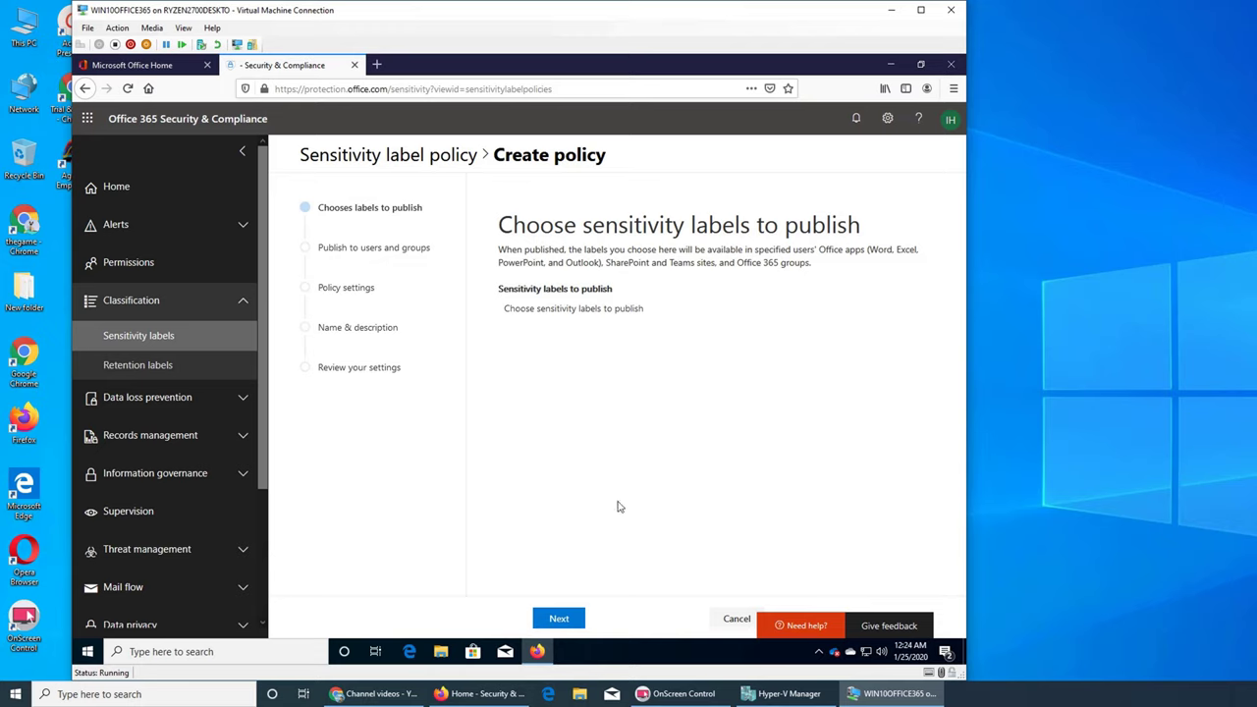
click(626, 310)
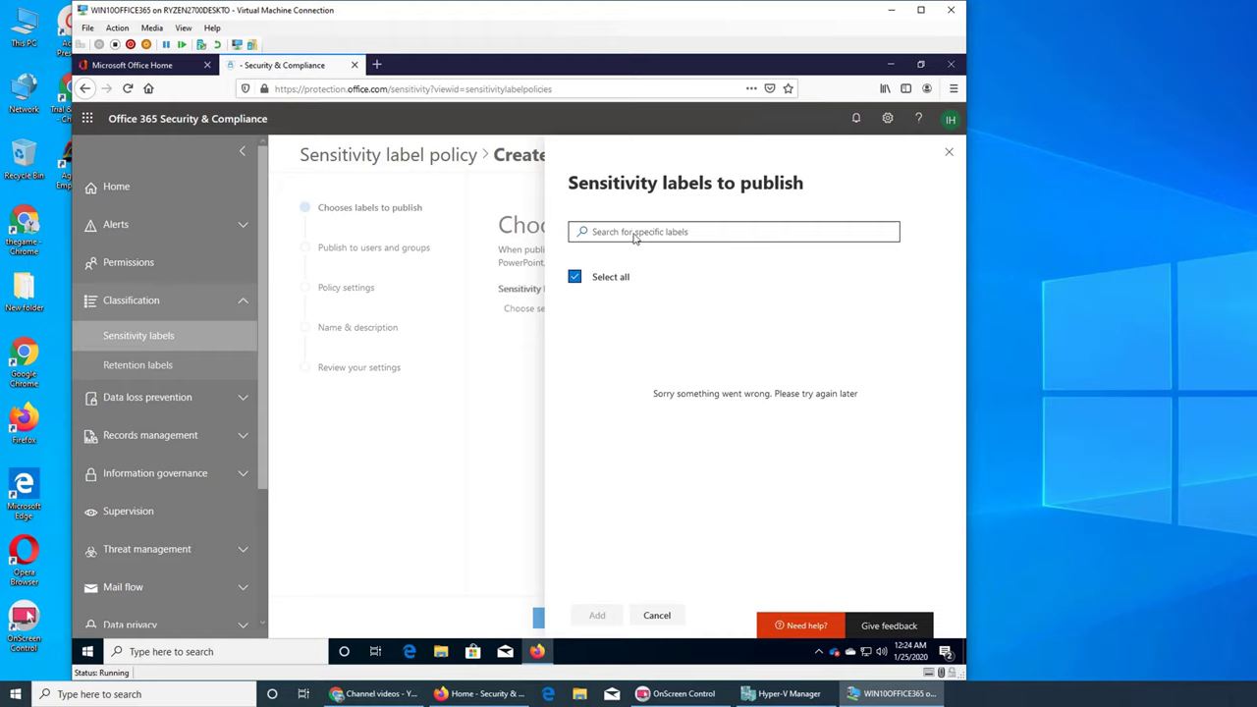
click(950, 155)
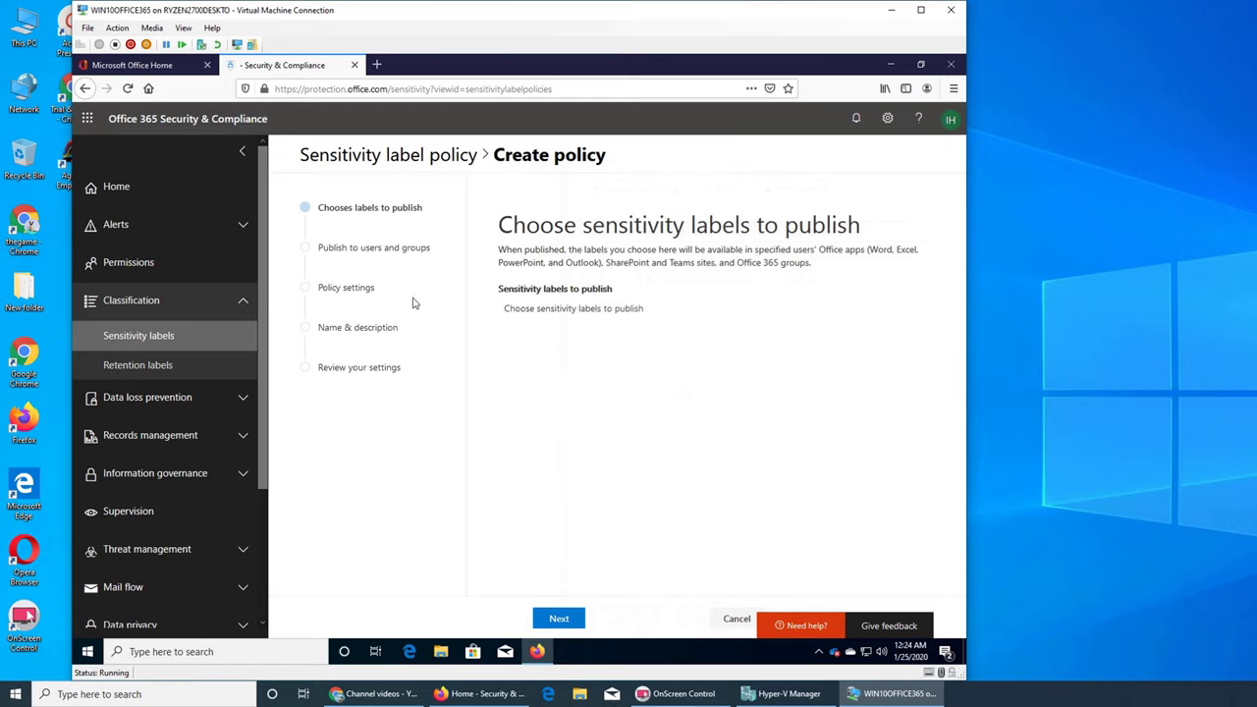
click(559, 618)
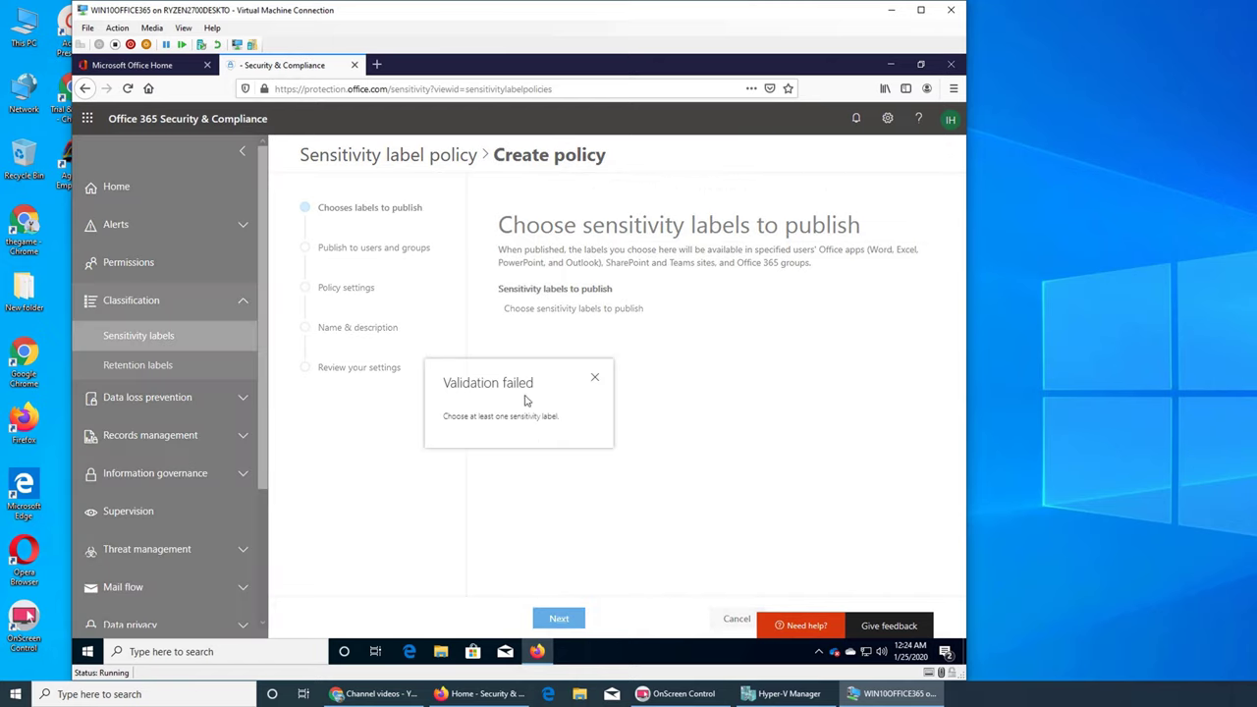
click(590, 351)
click(576, 308)
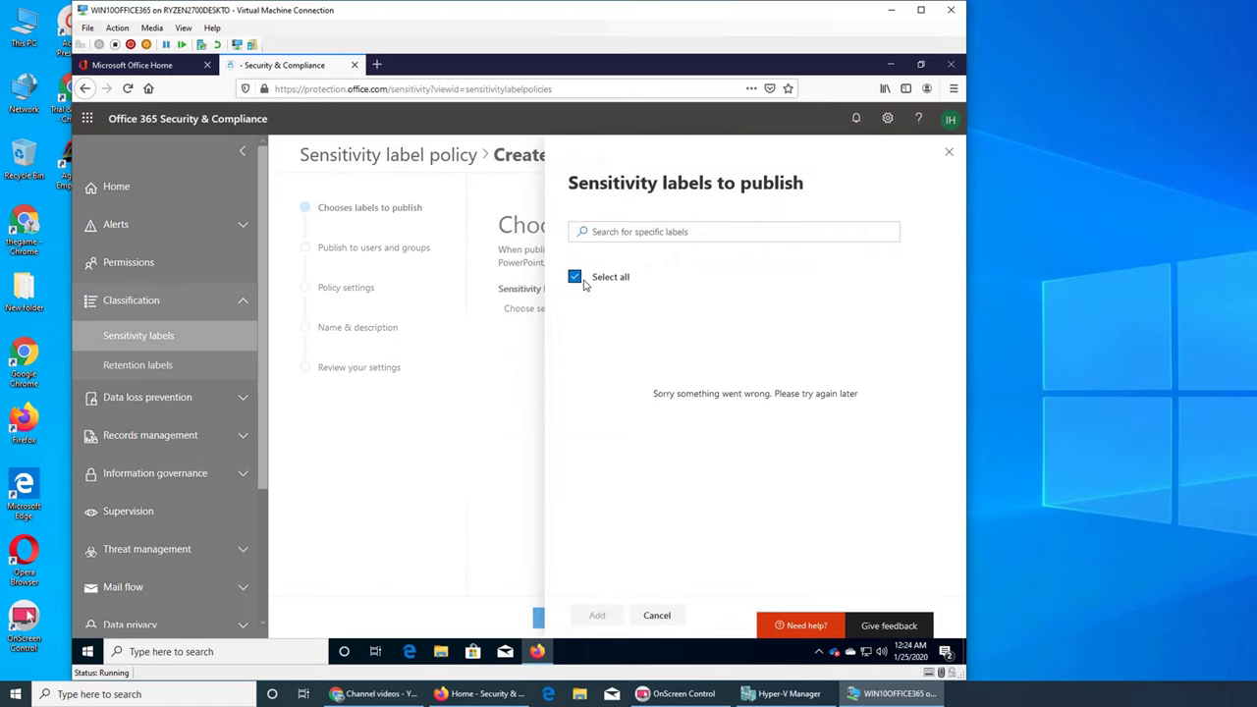
click(949, 154)
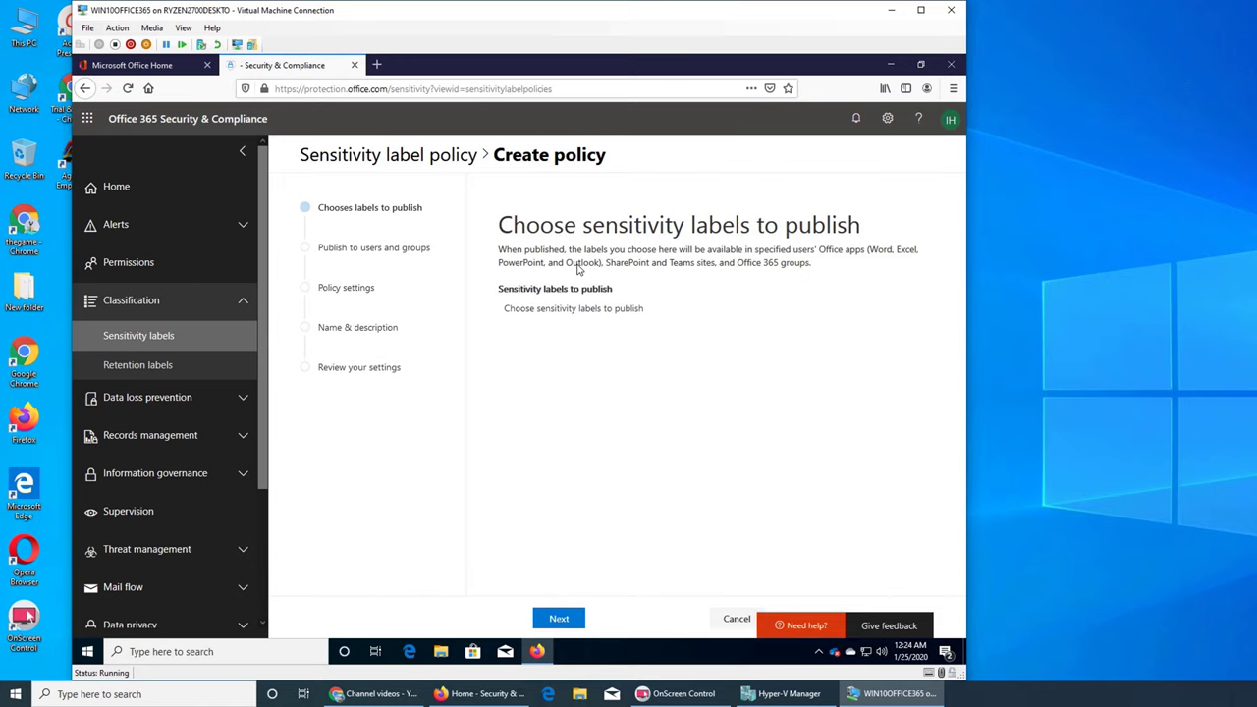
click(737, 619)
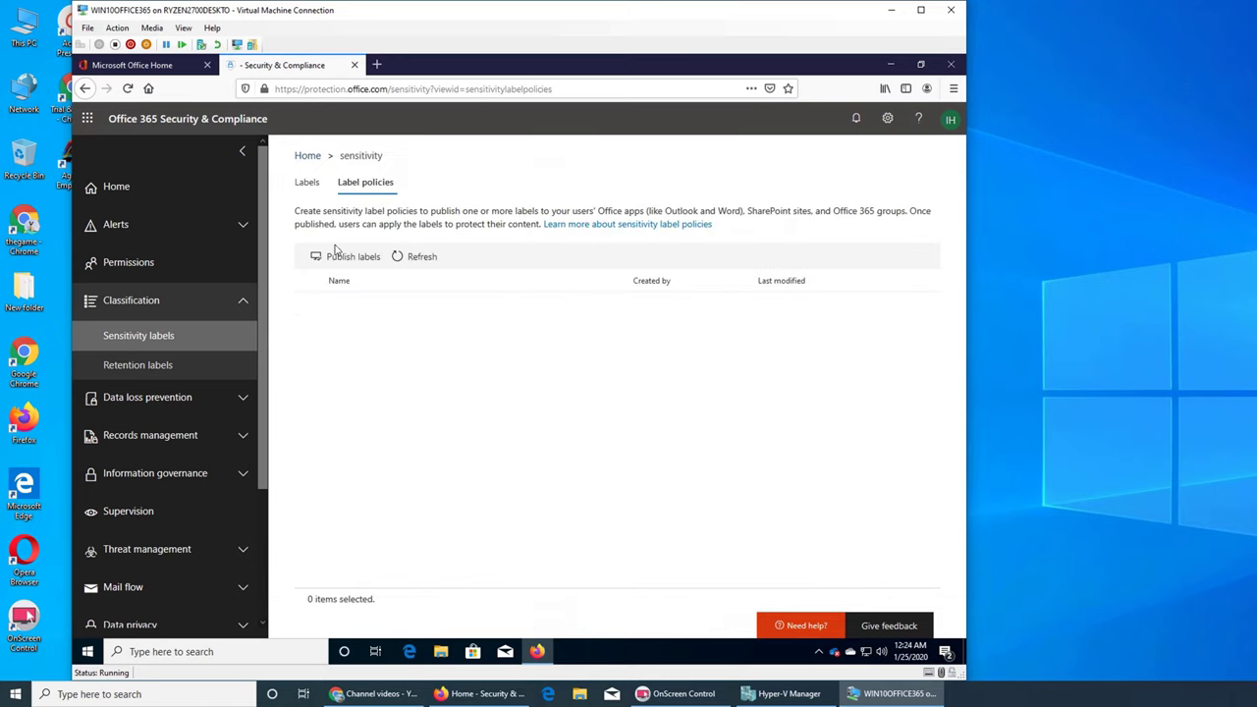
click(307, 183)
click(332, 274)
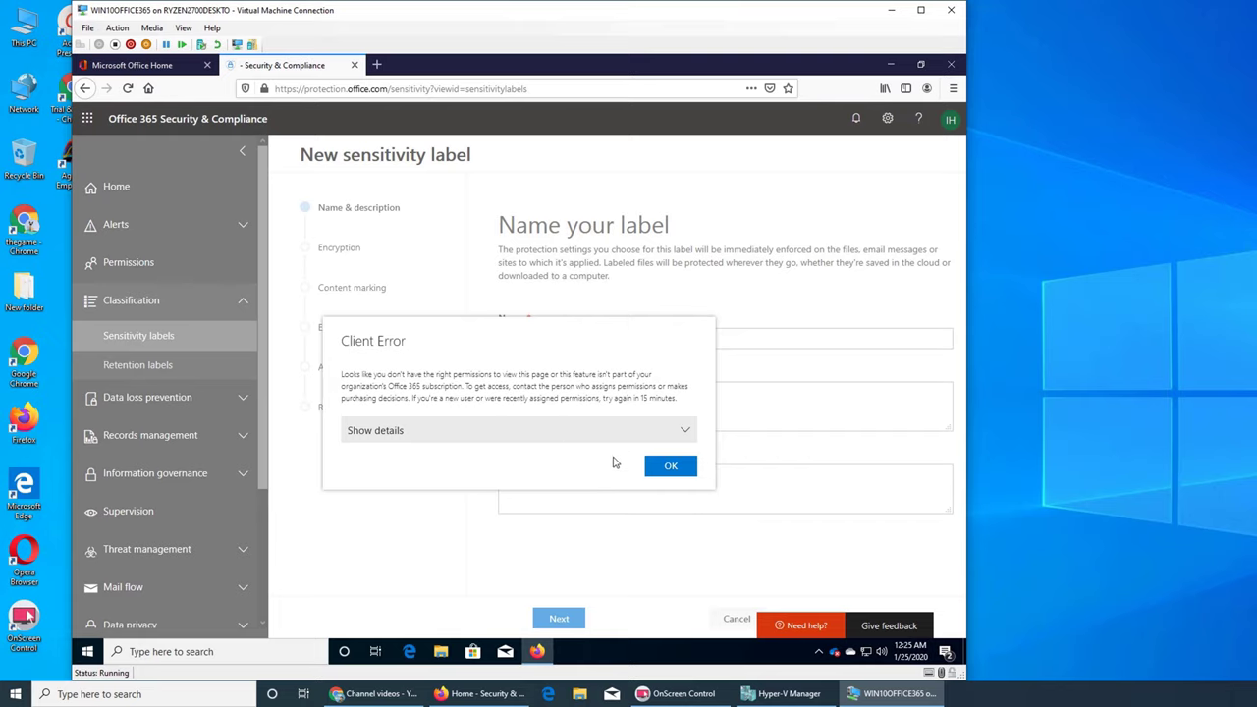
click(623, 433)
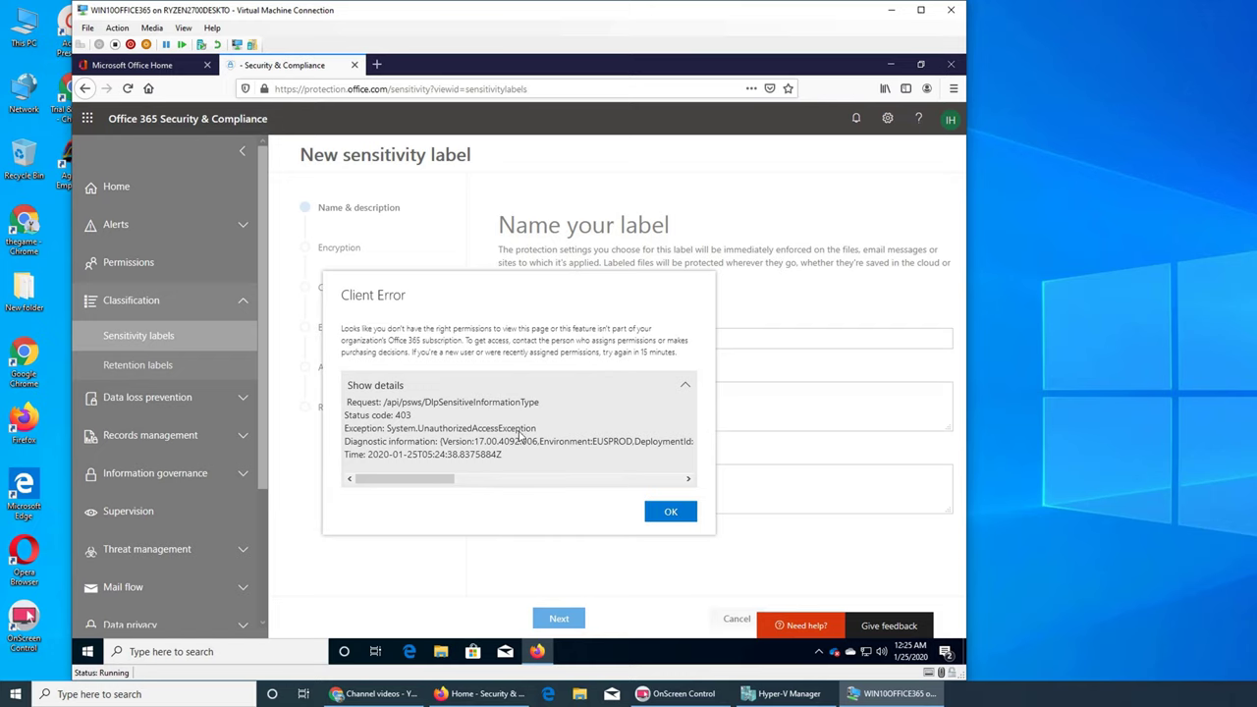
click(661, 512)
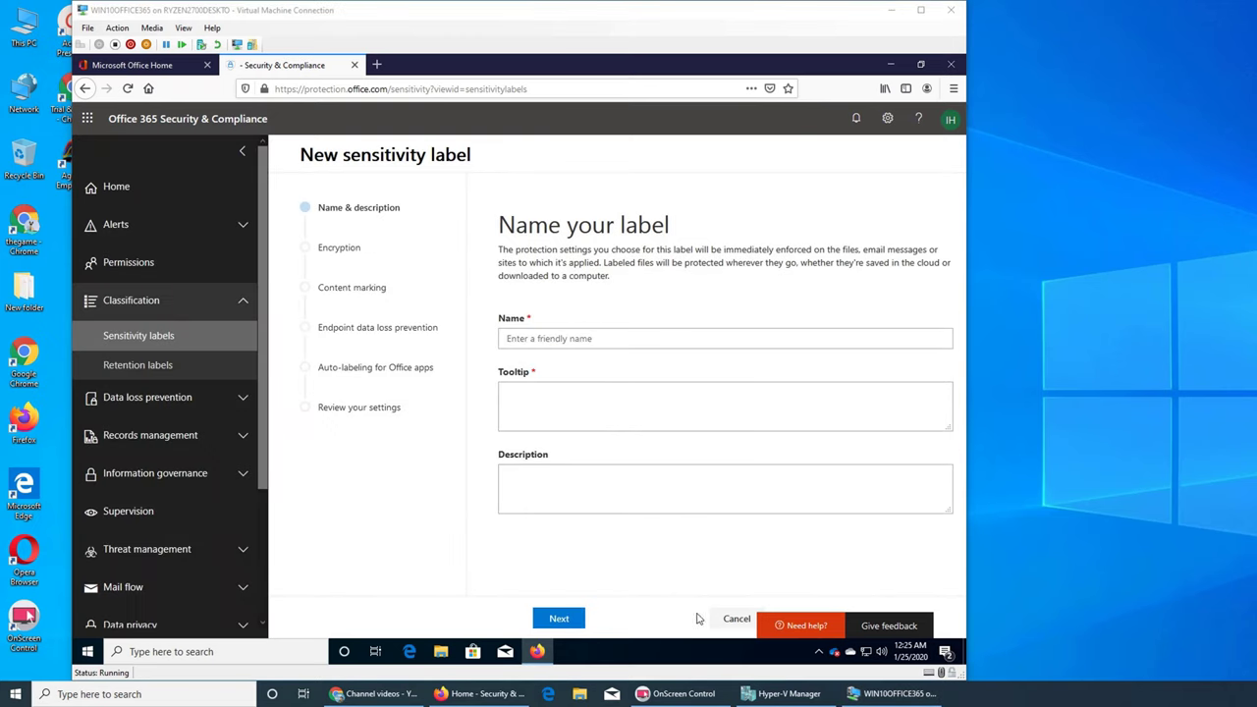
click(738, 620)
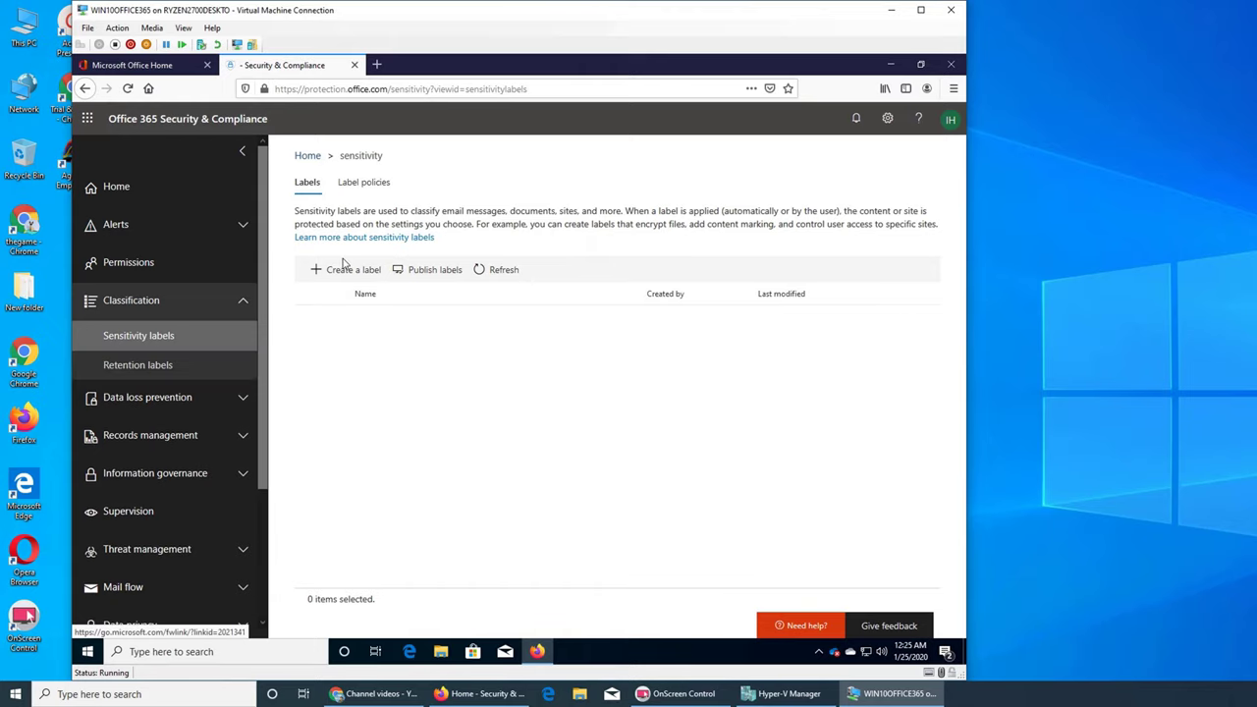
click(366, 184)
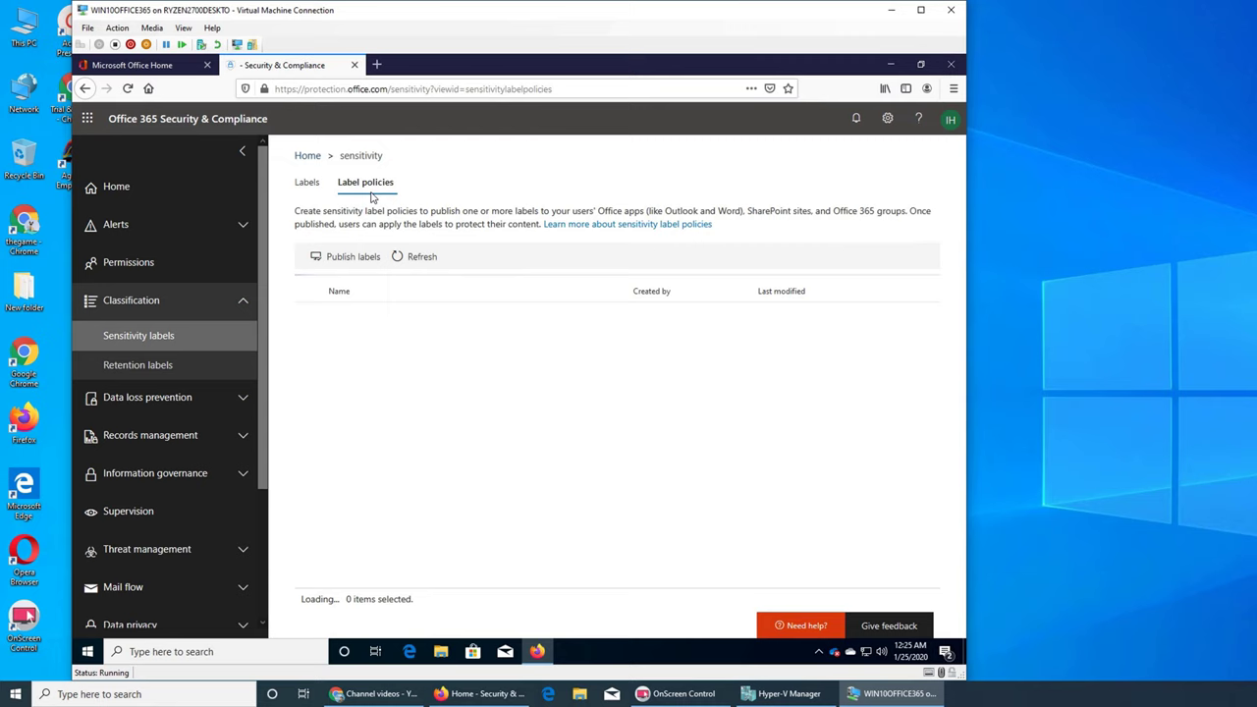
Step: Create a retention label named 'test' with admin description 'test label policy' and advance
click(187, 366)
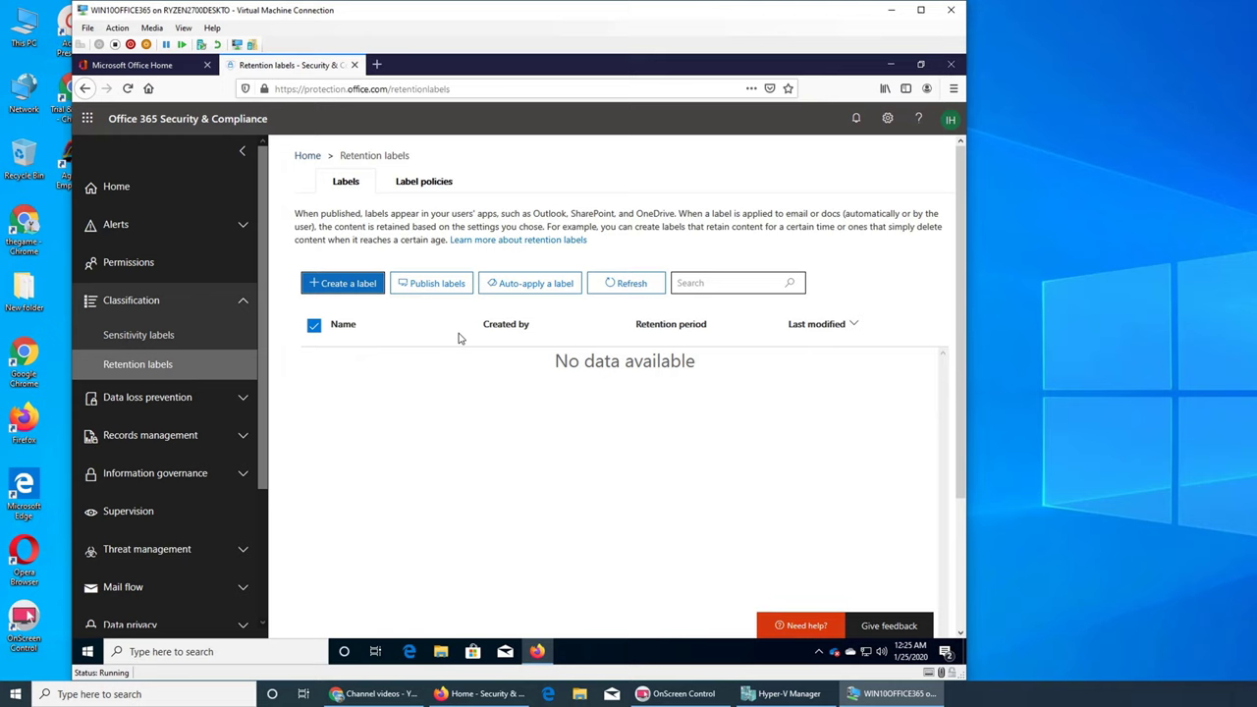
click(519, 291)
click(337, 283)
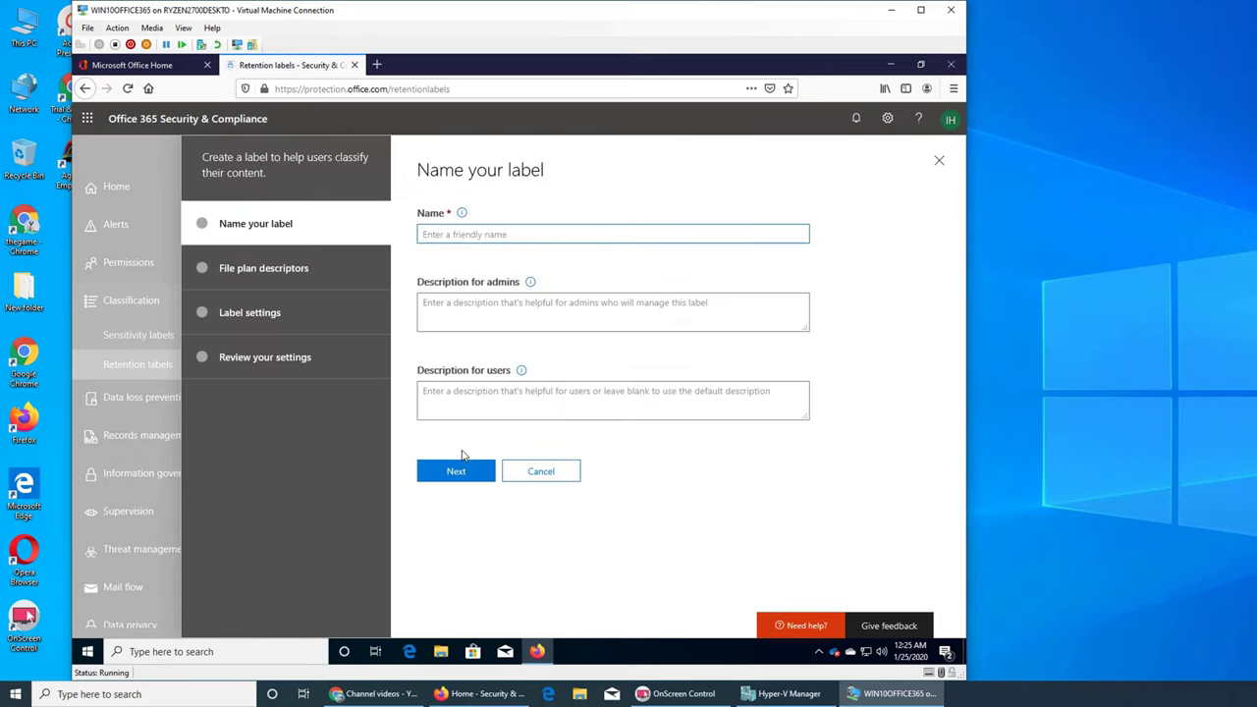
text(test)
key(Tab)
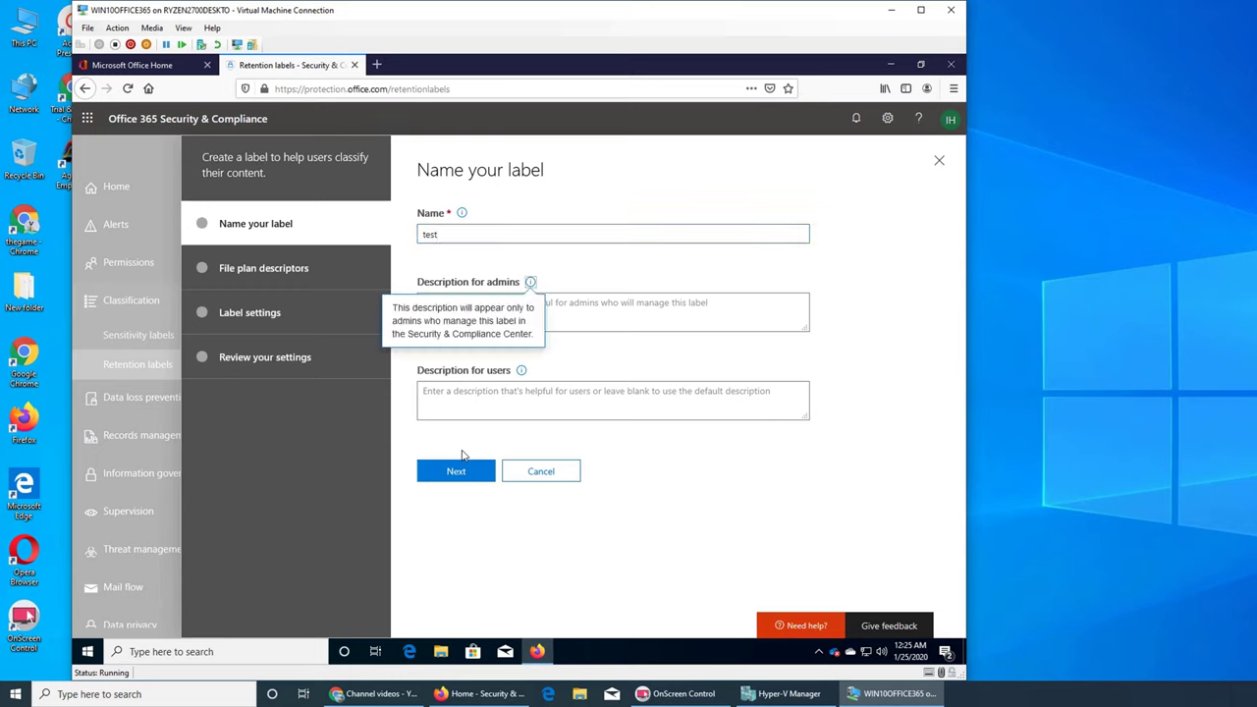
click(641, 308)
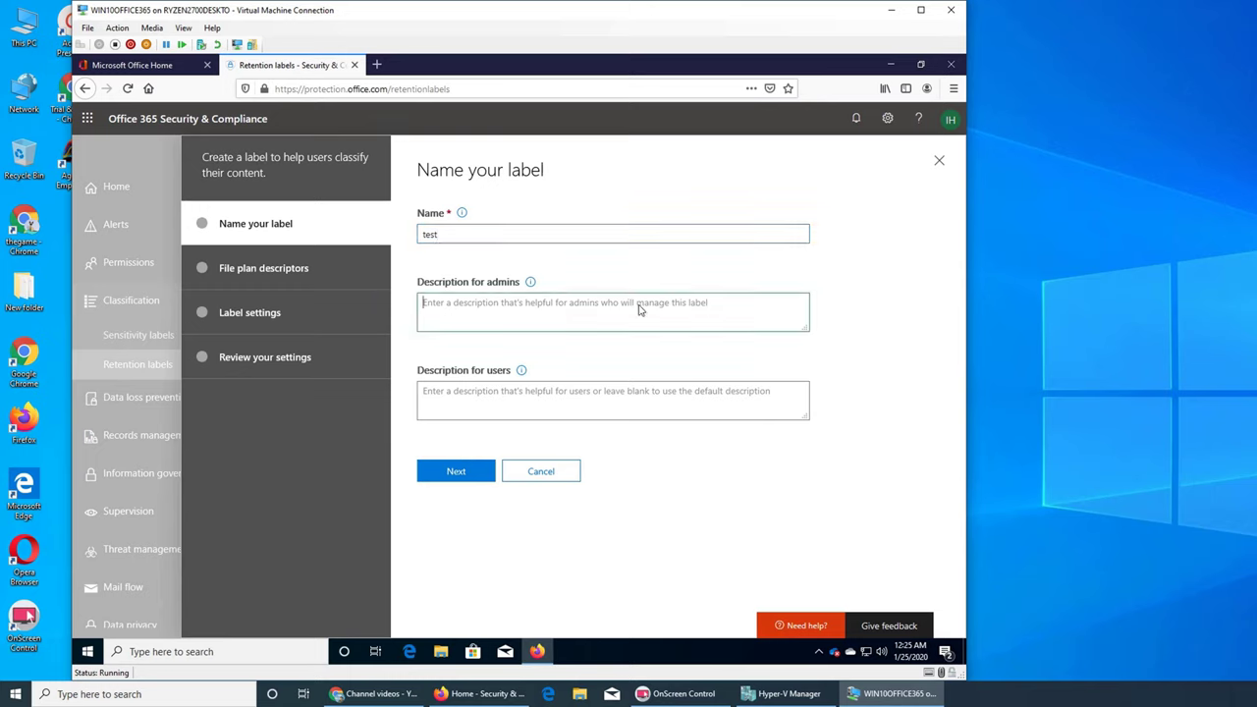
text(test label policy)
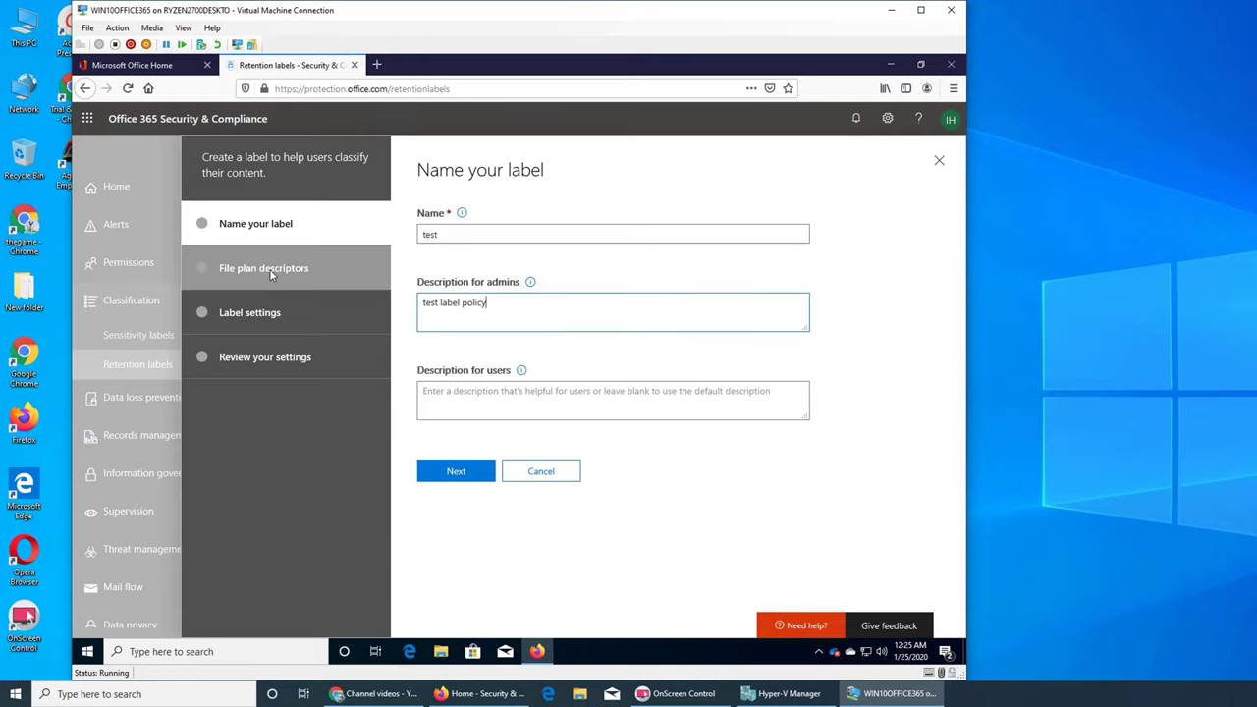
click(458, 470)
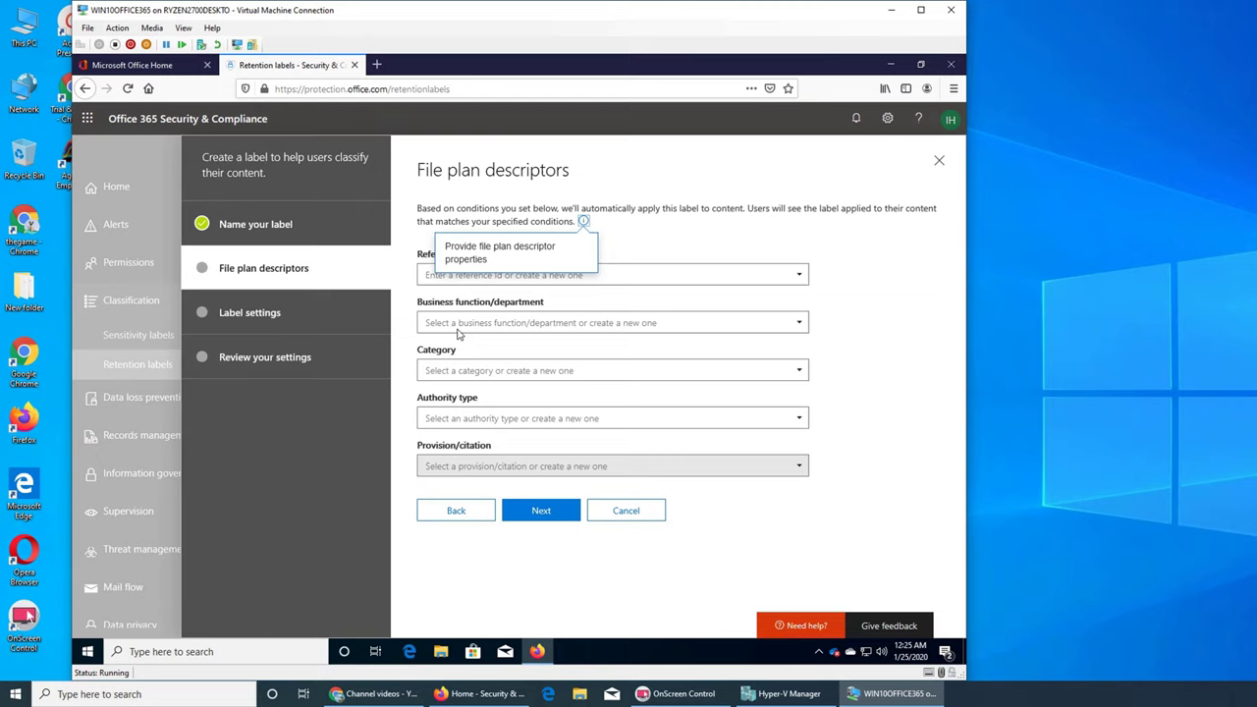
Step: Add a new file plan Reference Id, 012352020
click(513, 279)
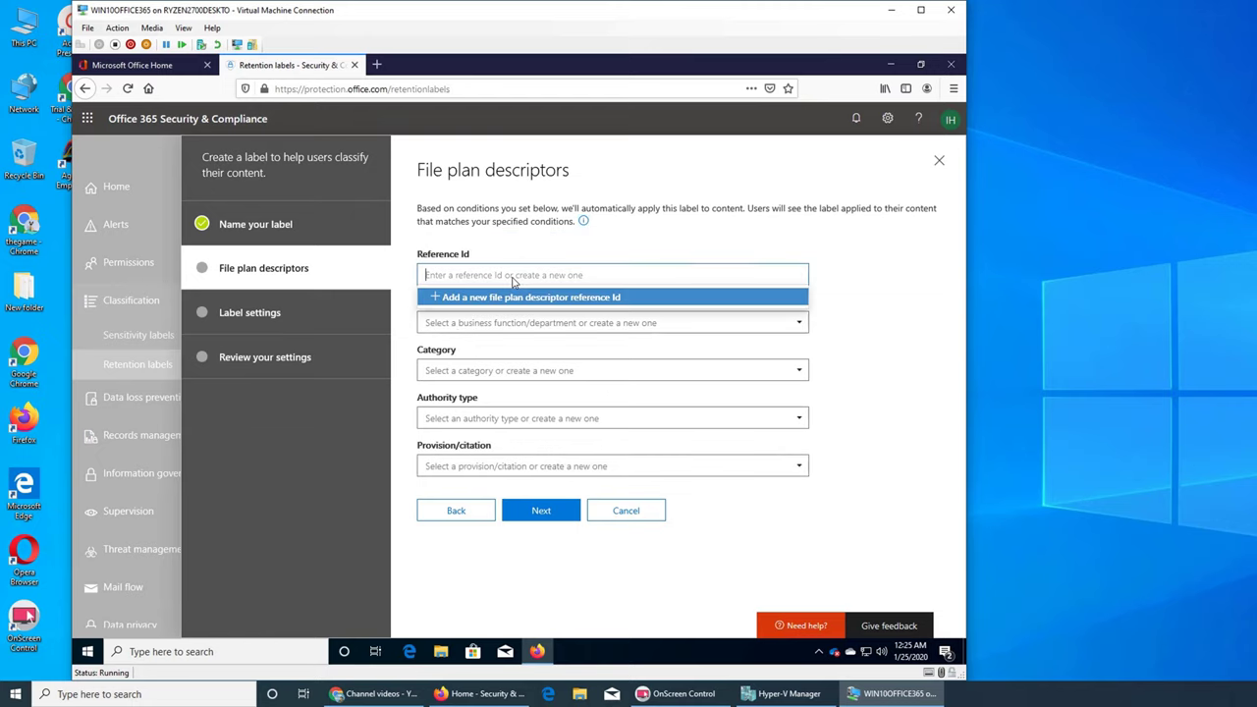
click(518, 298)
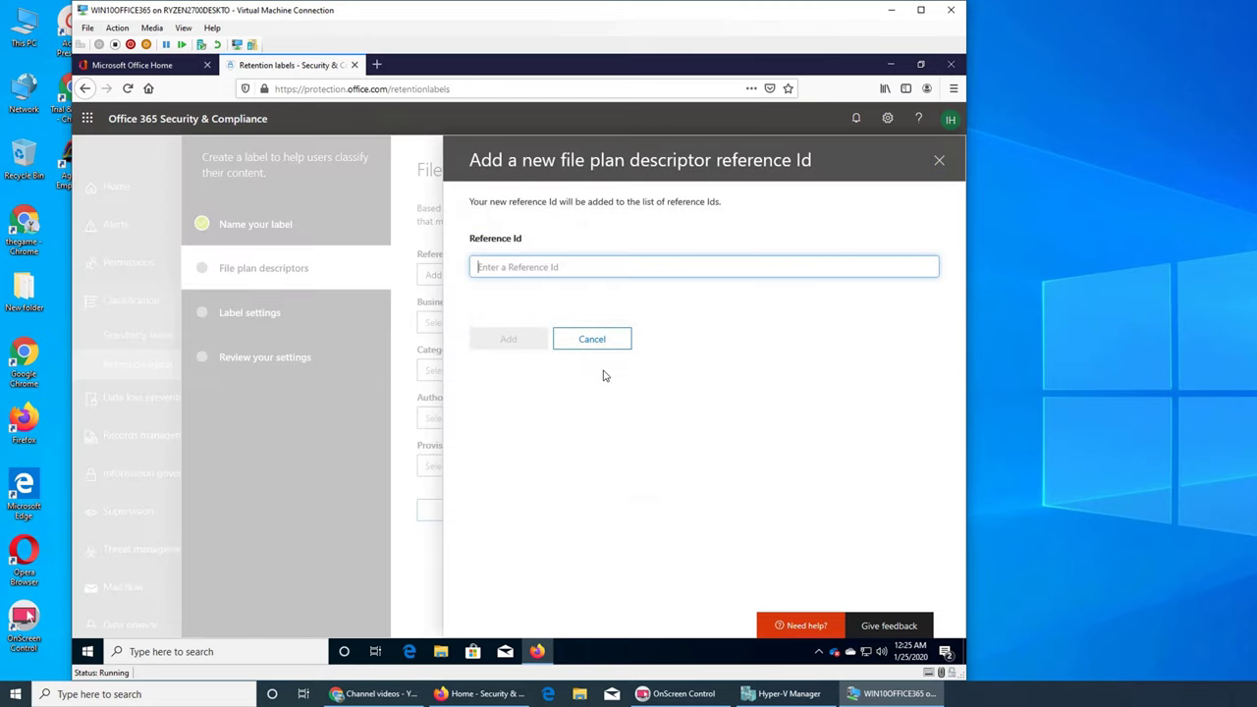
text(adads)
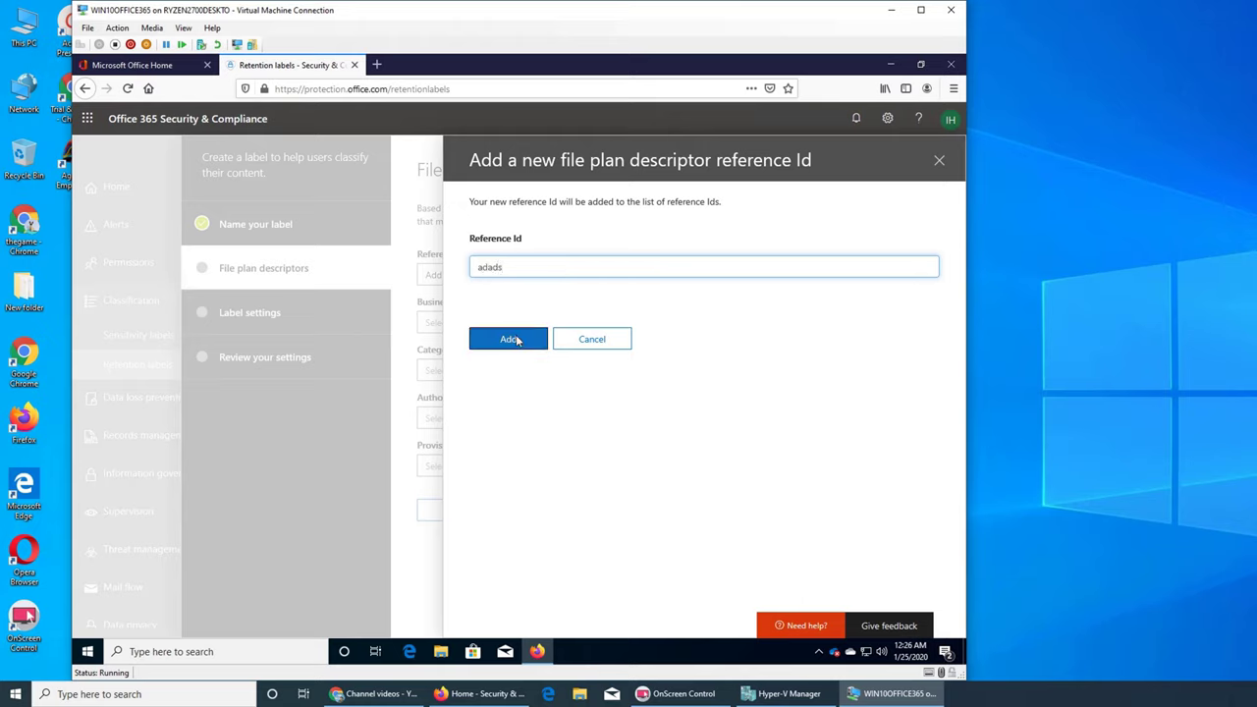
key(BackSpace)
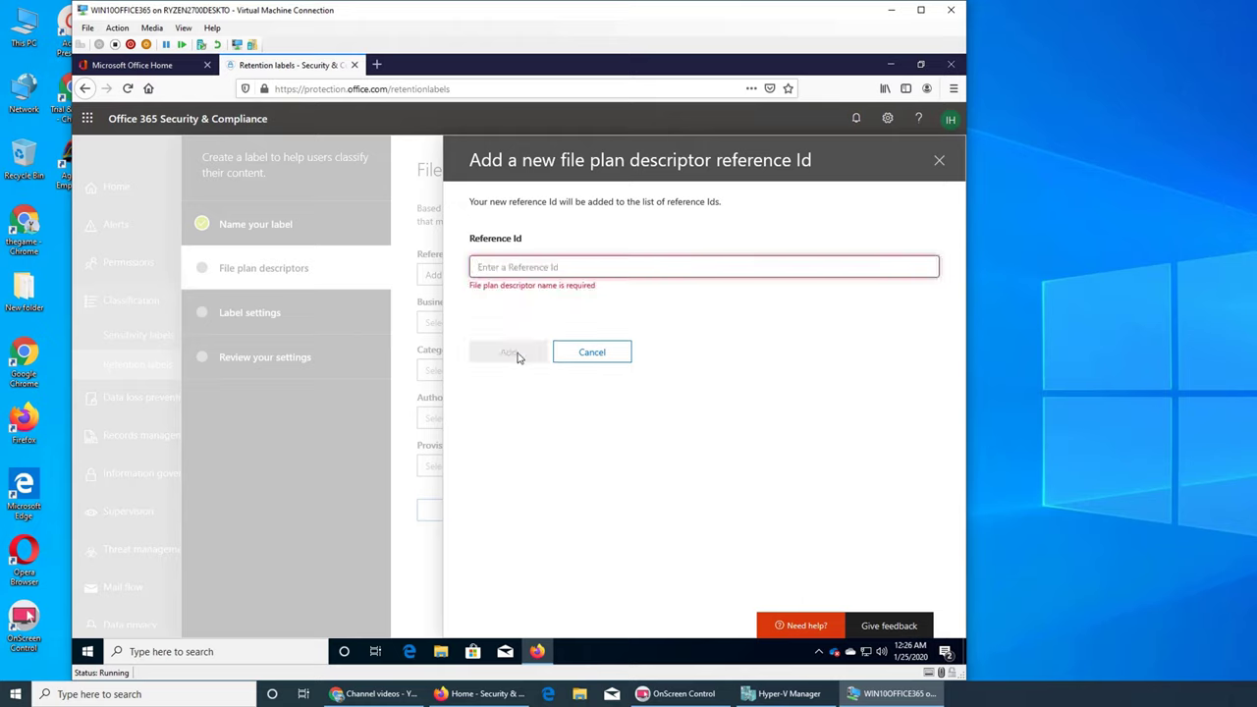
text(01)
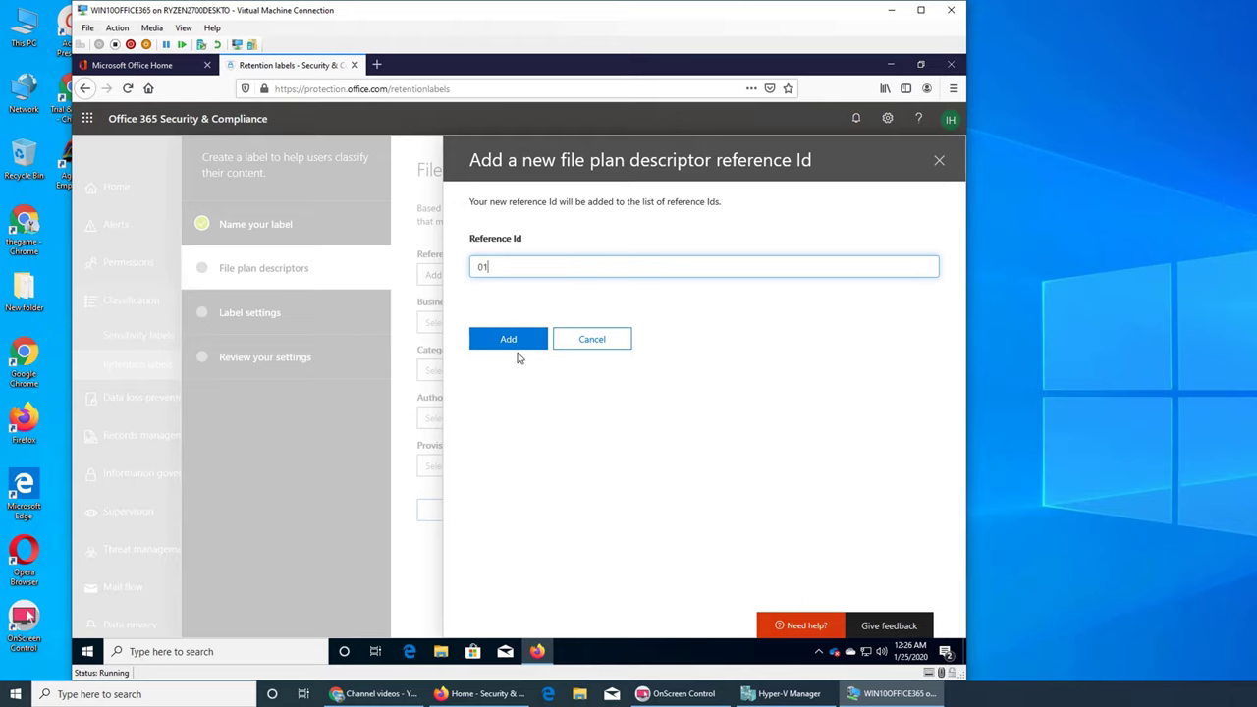
text(2352020)
click(521, 339)
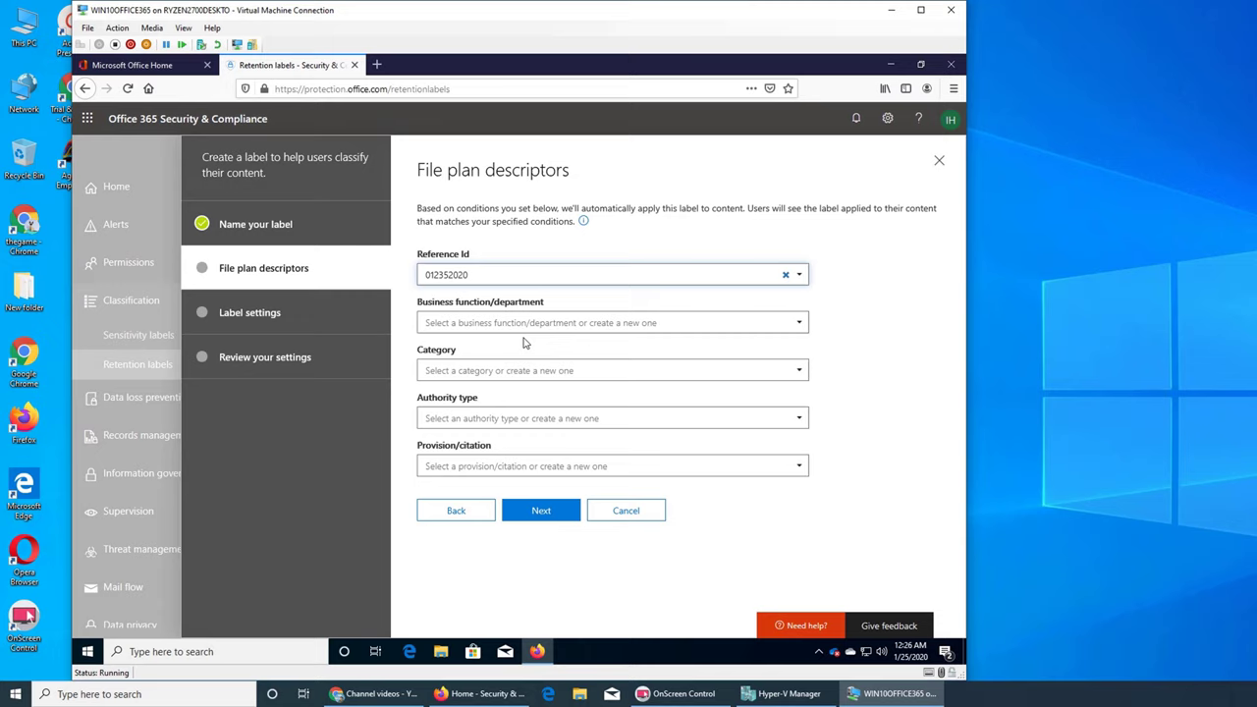
Step: Choose Information technology and Compliance, and add a new subcategory 01252020
click(497, 329)
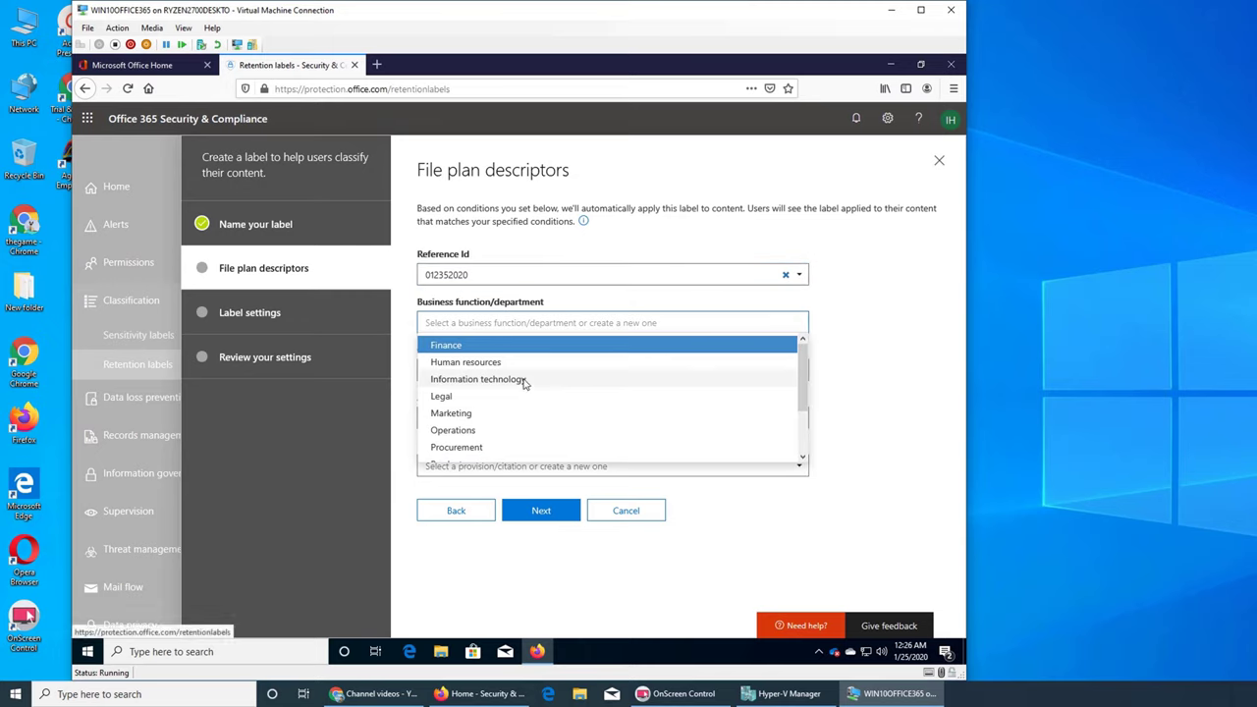
click(521, 380)
click(491, 378)
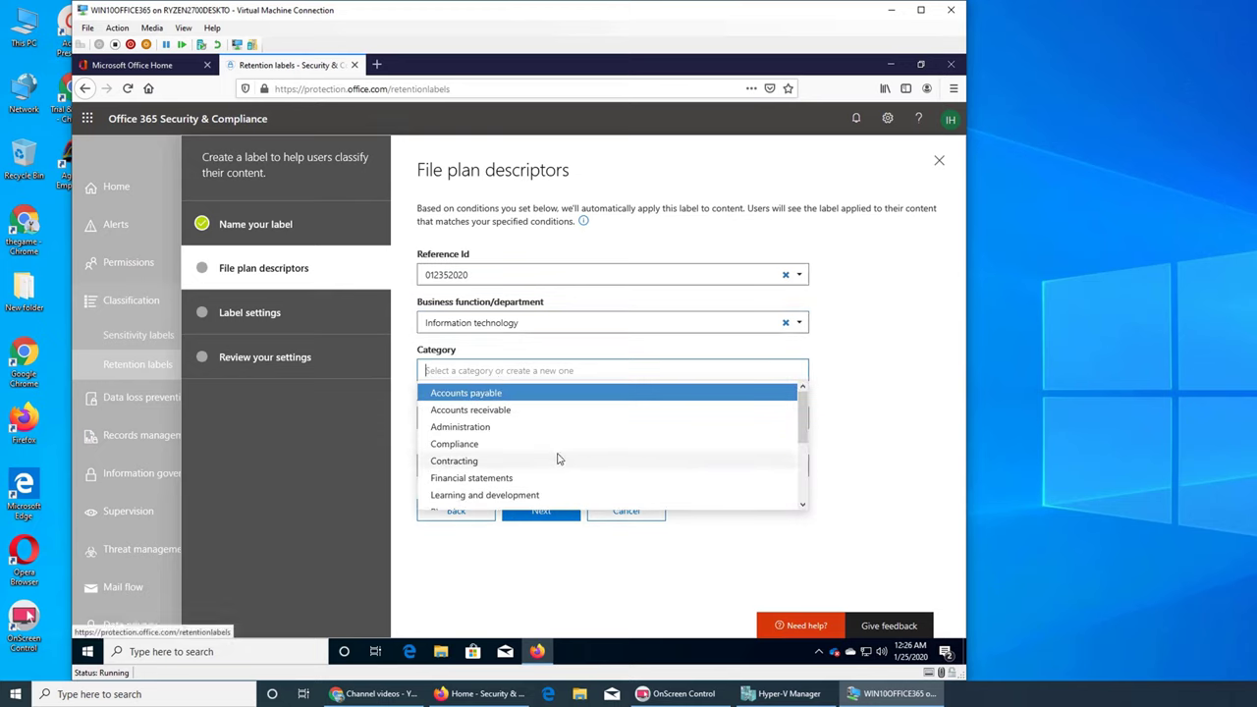
click(550, 447)
click(495, 424)
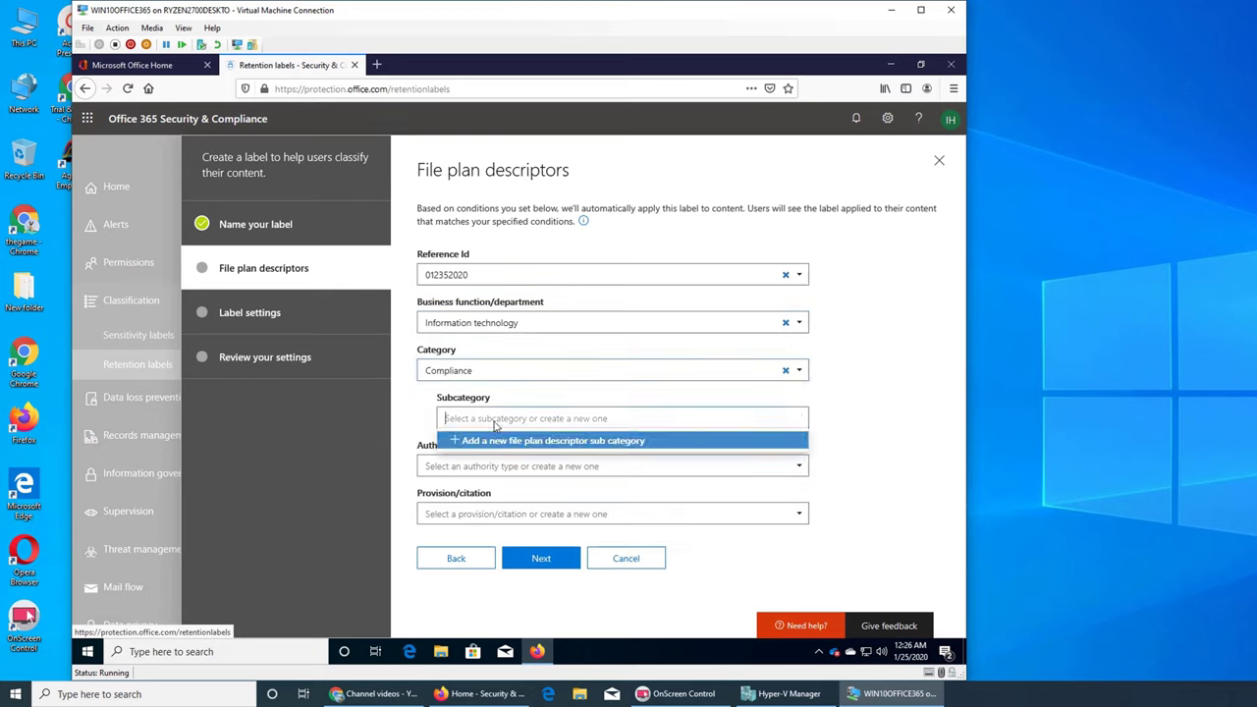
click(508, 441)
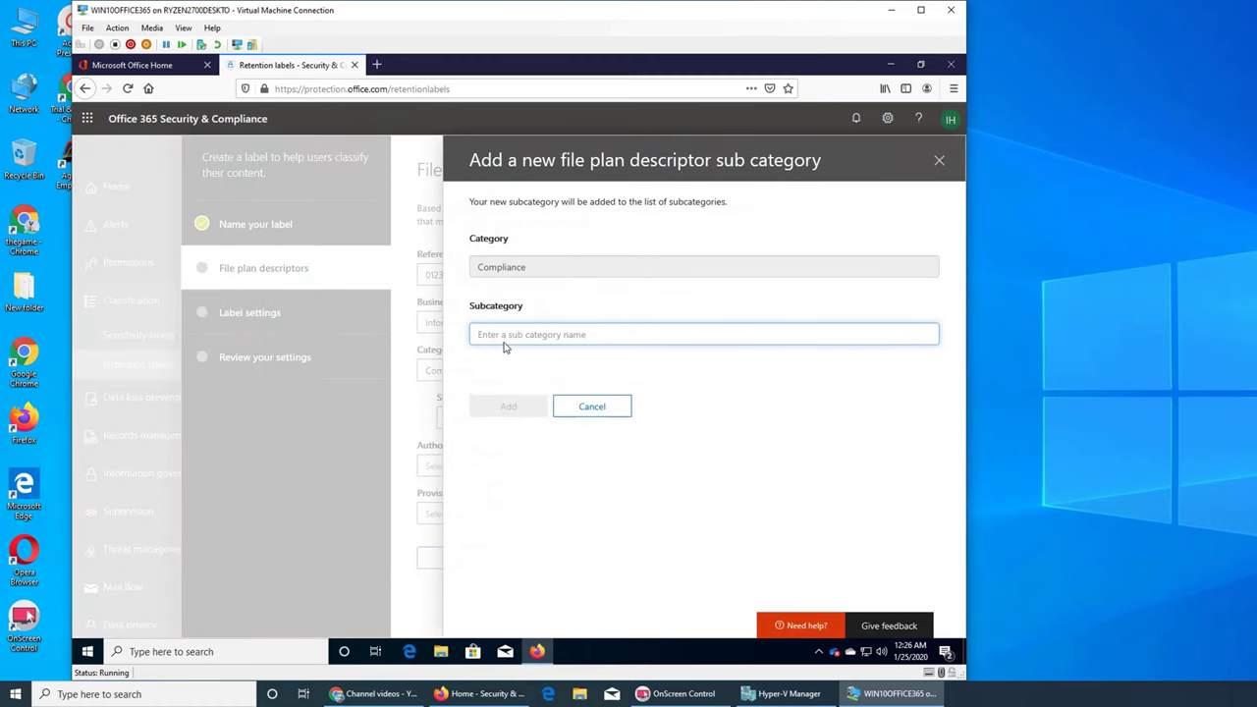
text(0125)
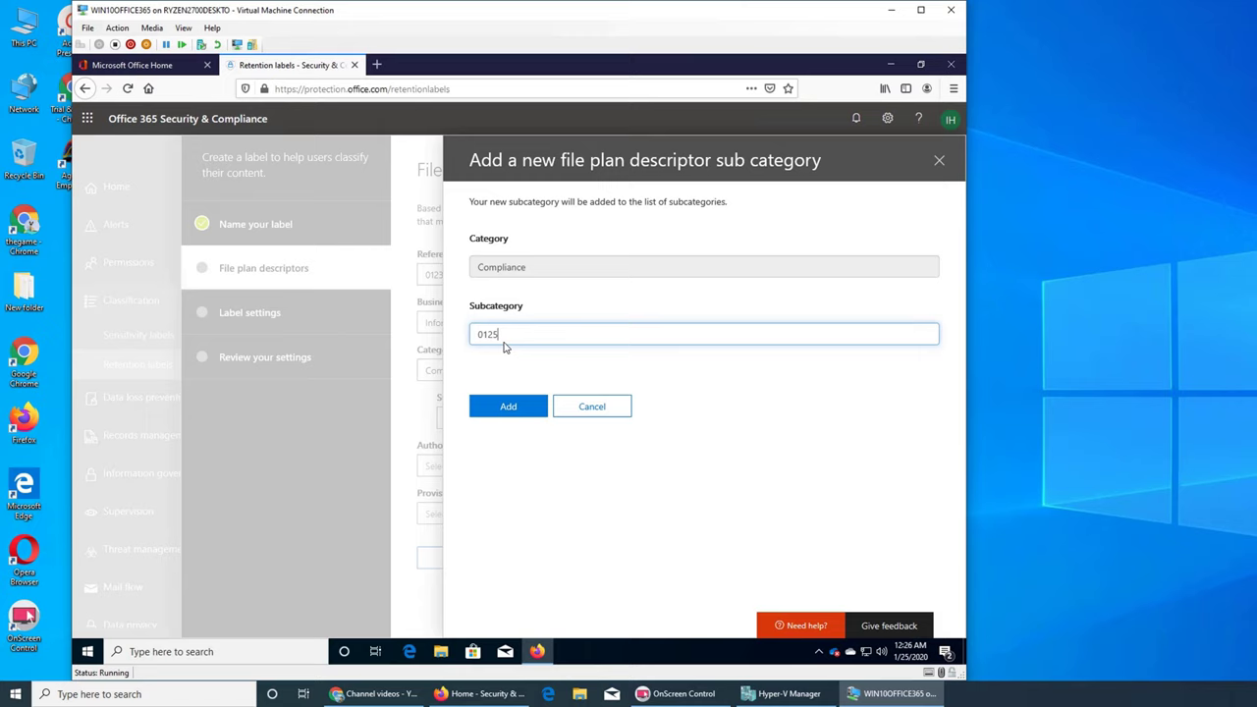
text(2020)
click(498, 421)
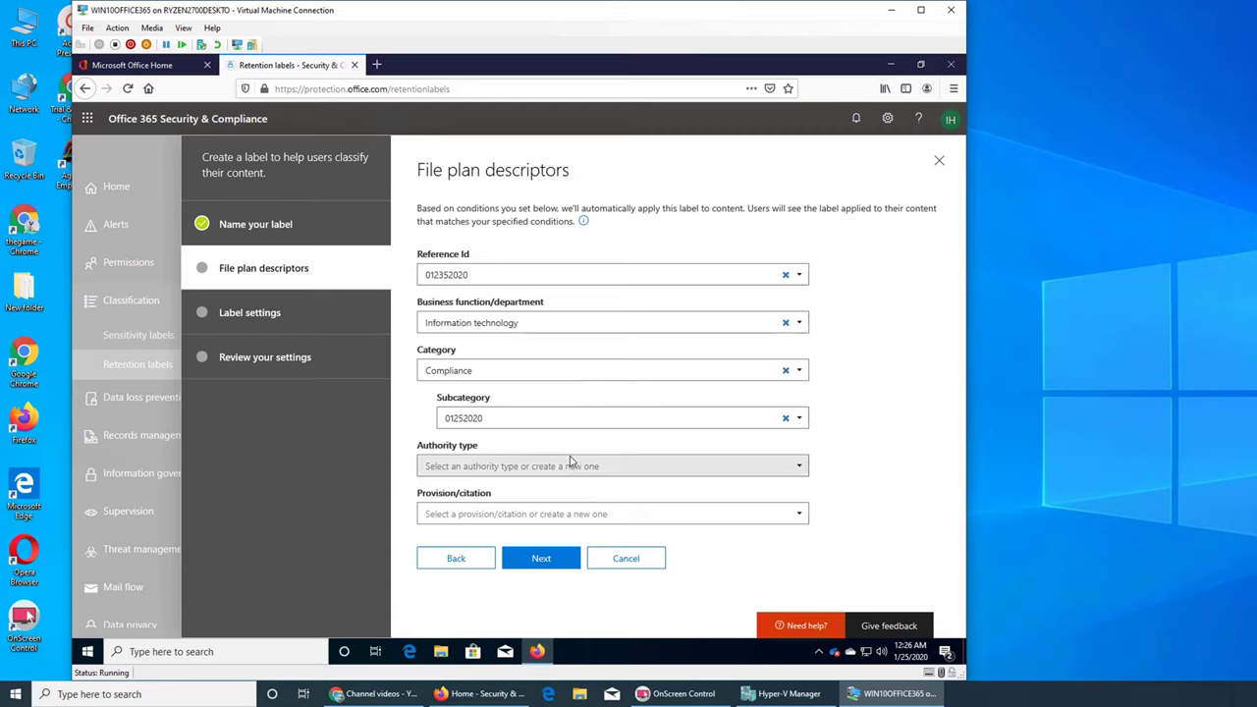
Step: Set the authority type to Regulatory and browse the provision/citation options
click(523, 468)
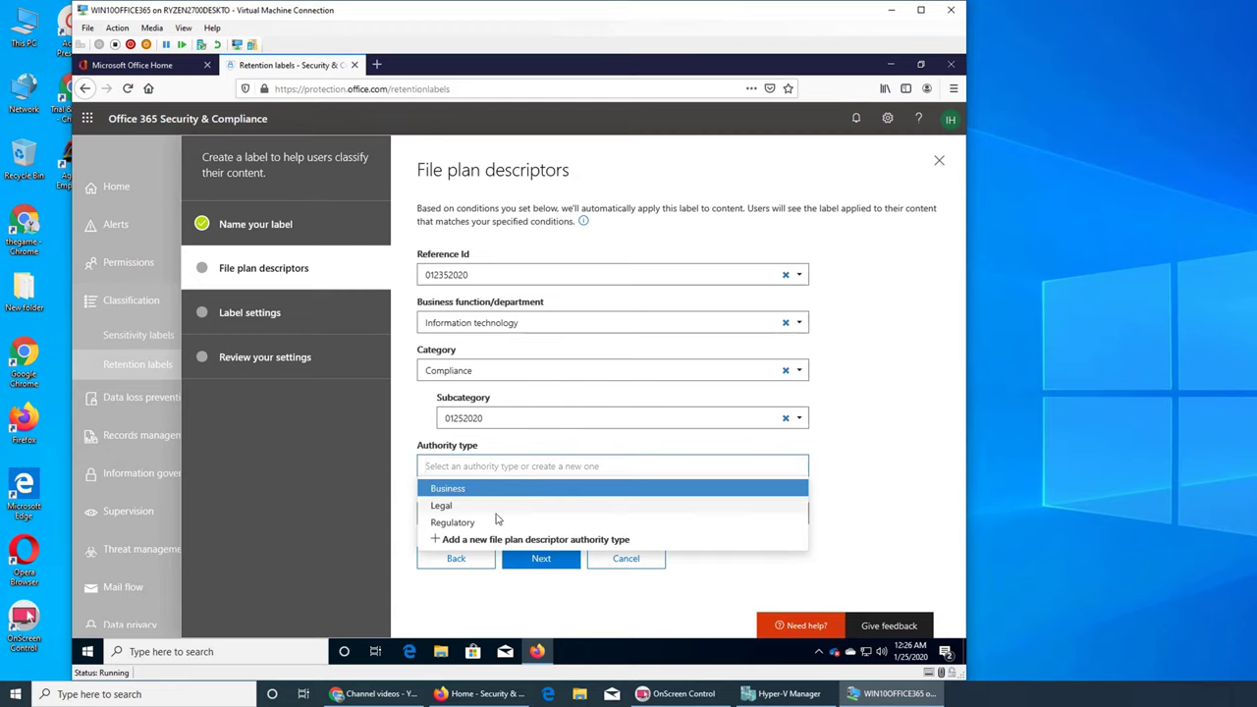
click(494, 522)
click(507, 513)
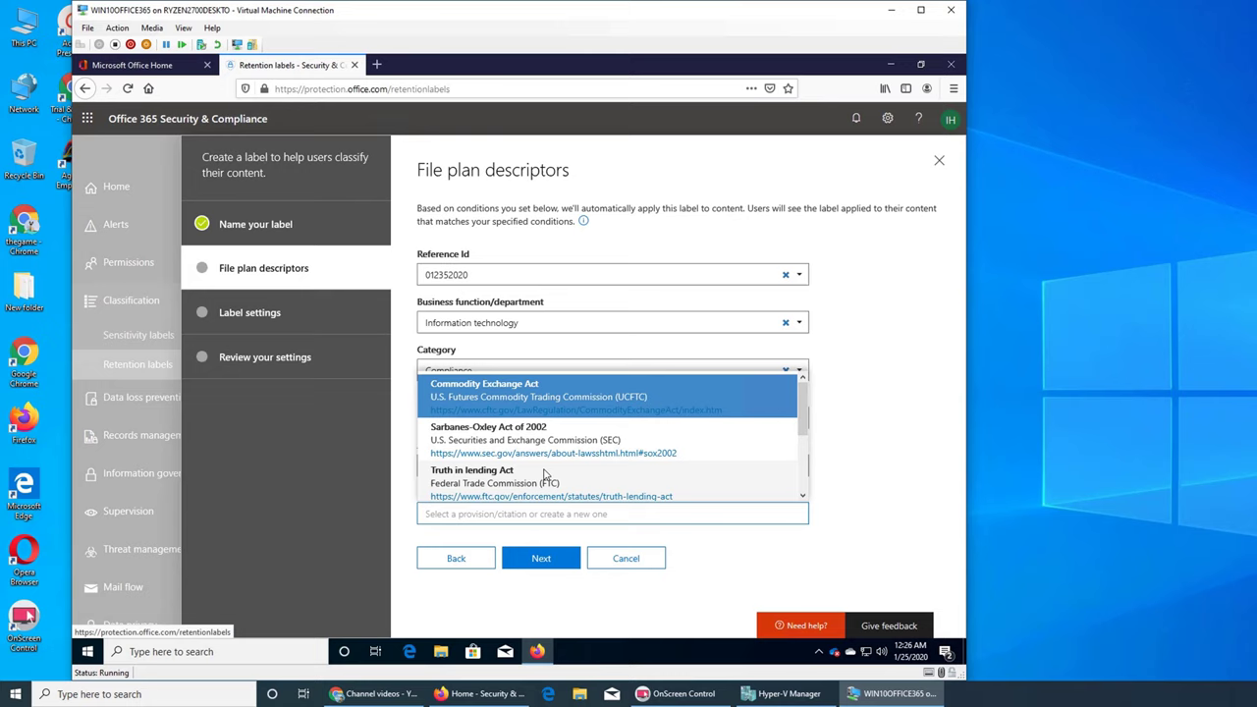
scroll(625, 434, down, 1)
scroll(625, 433, down, 2)
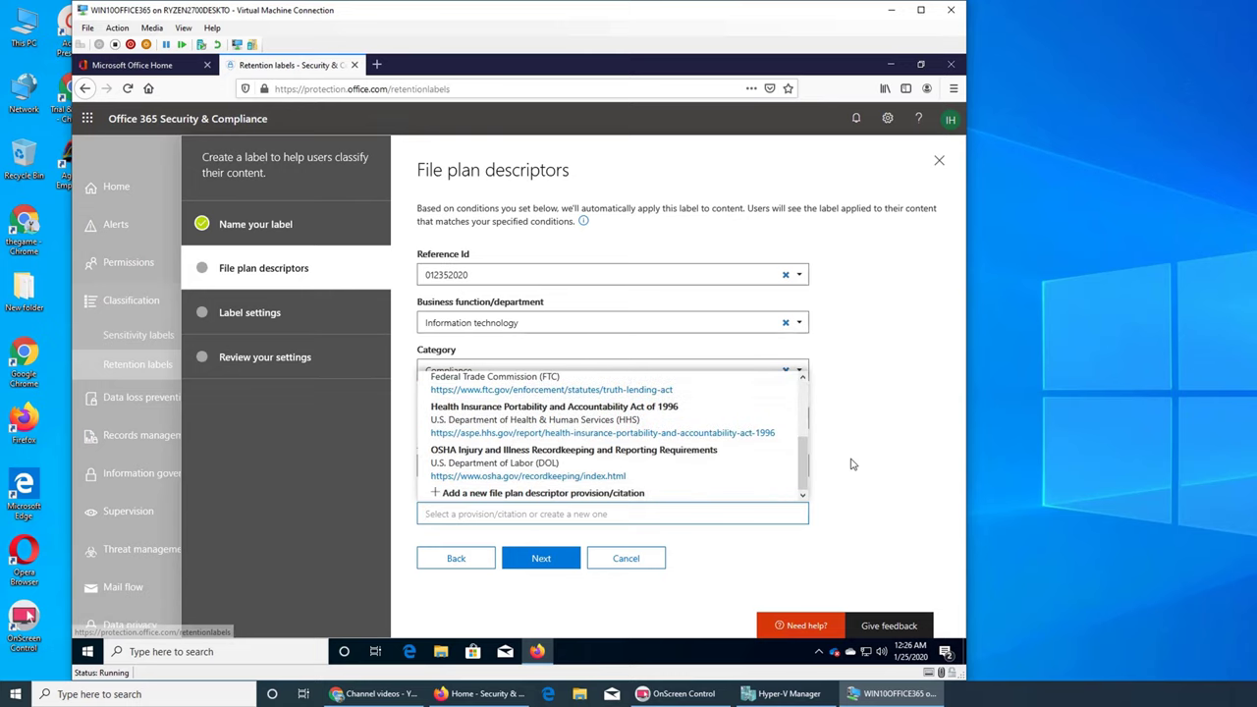
Step: Change the category to Research and development
click(853, 462)
click(469, 383)
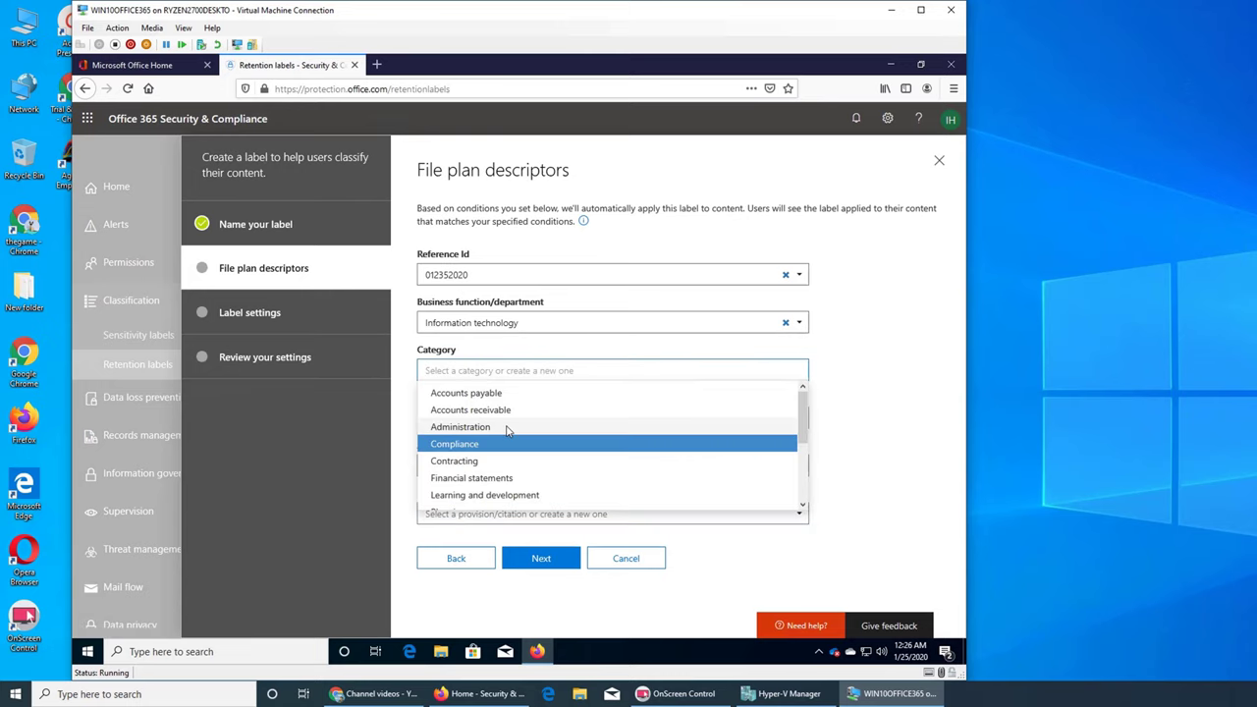
scroll(559, 455, down, 3)
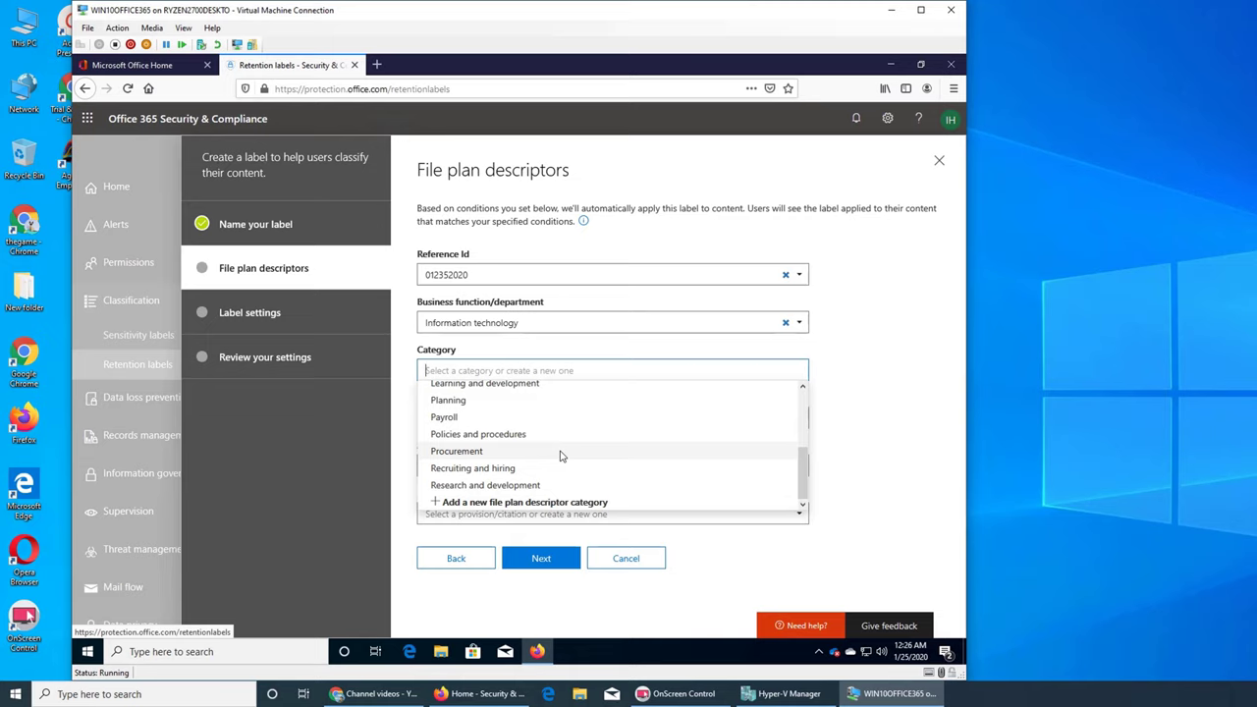
scroll(599, 454, up, 3)
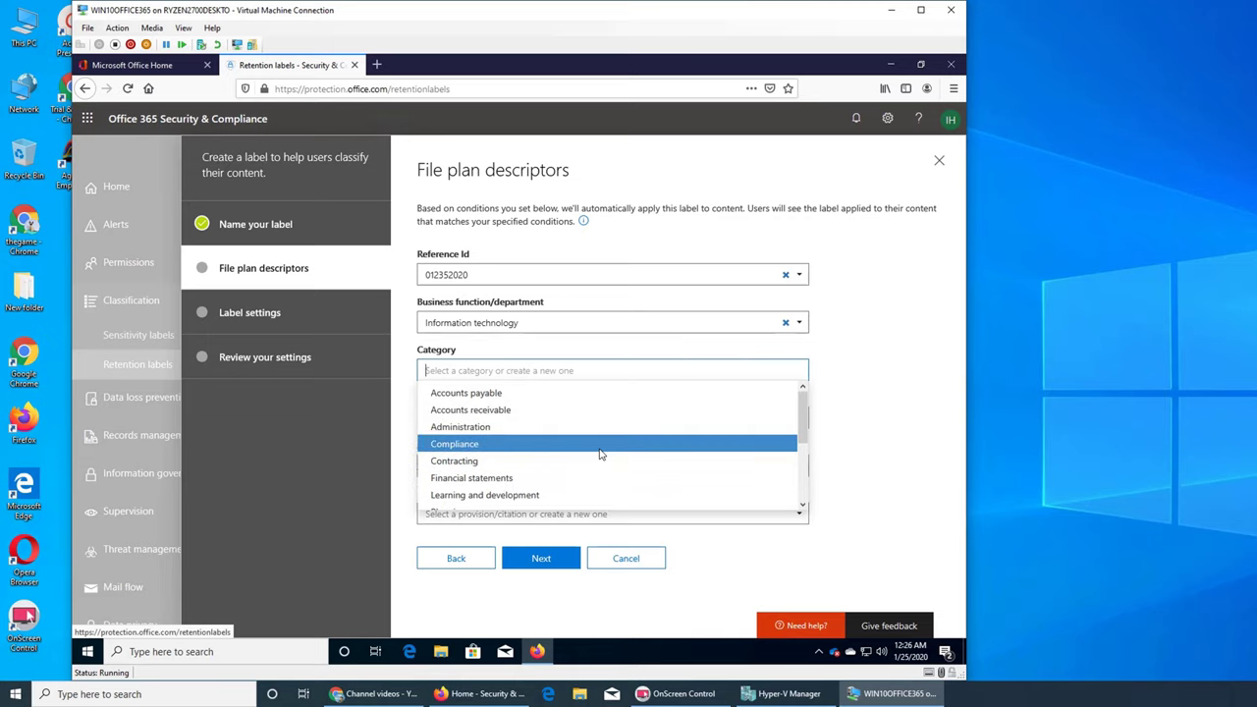
scroll(601, 455, down, 3)
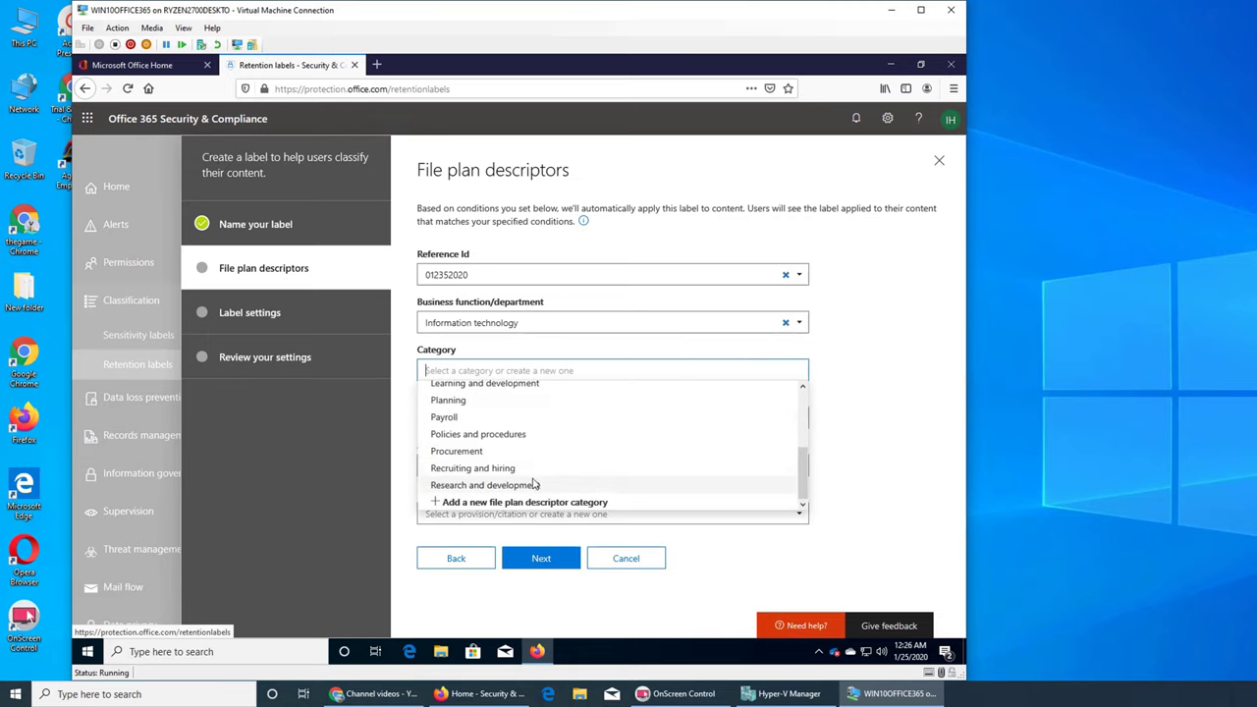
click(536, 482)
Step: Attempt subcategory 01252020, dismiss the 'already exists' error, and cancel adding it
click(516, 421)
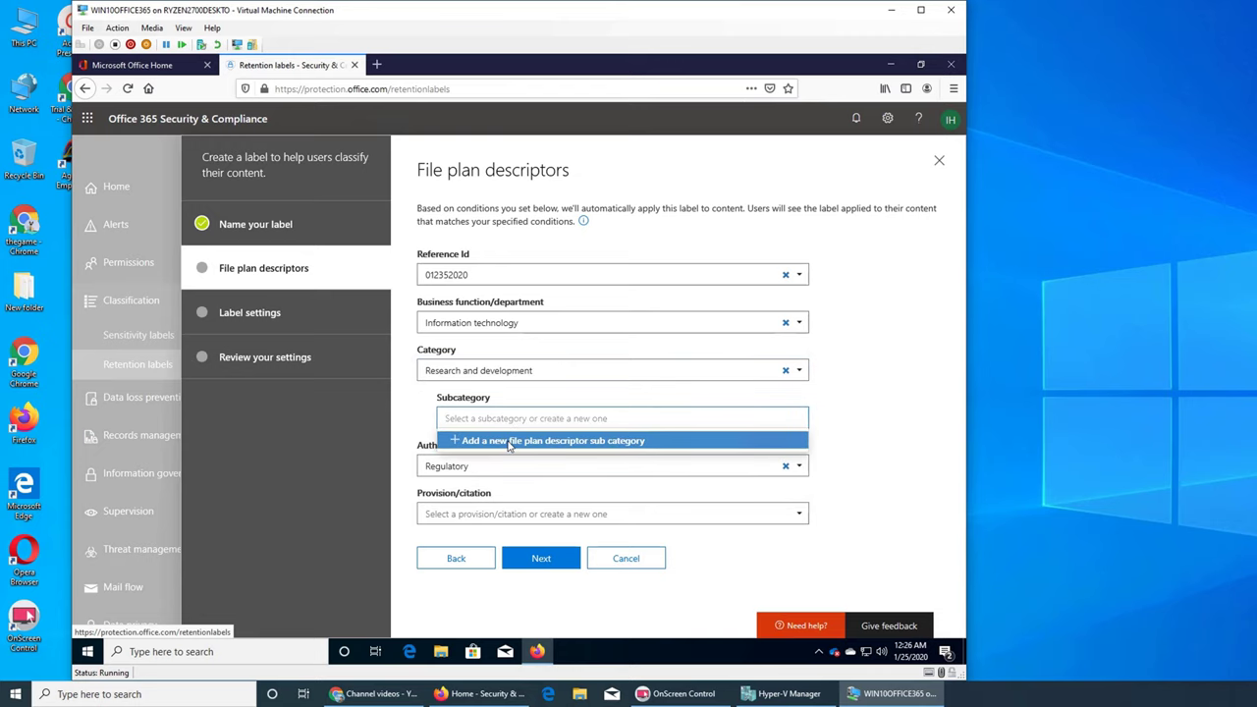
click(509, 445)
text(01252020)
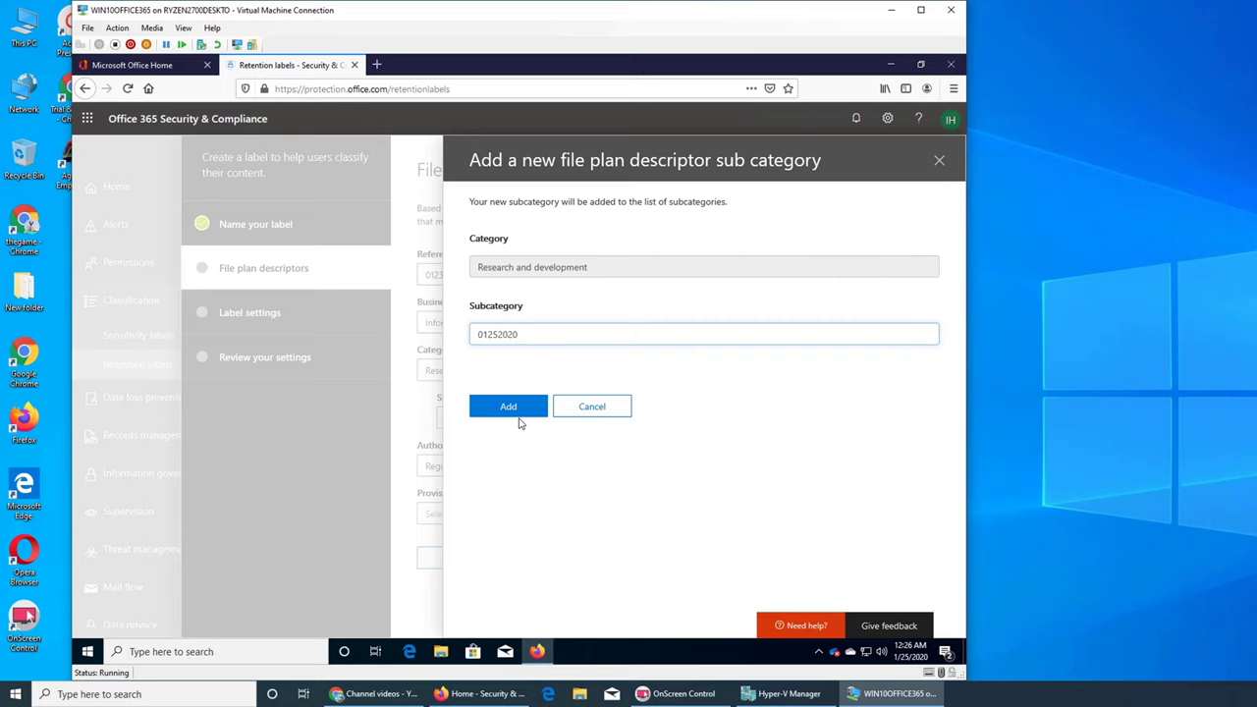
click(521, 411)
click(524, 419)
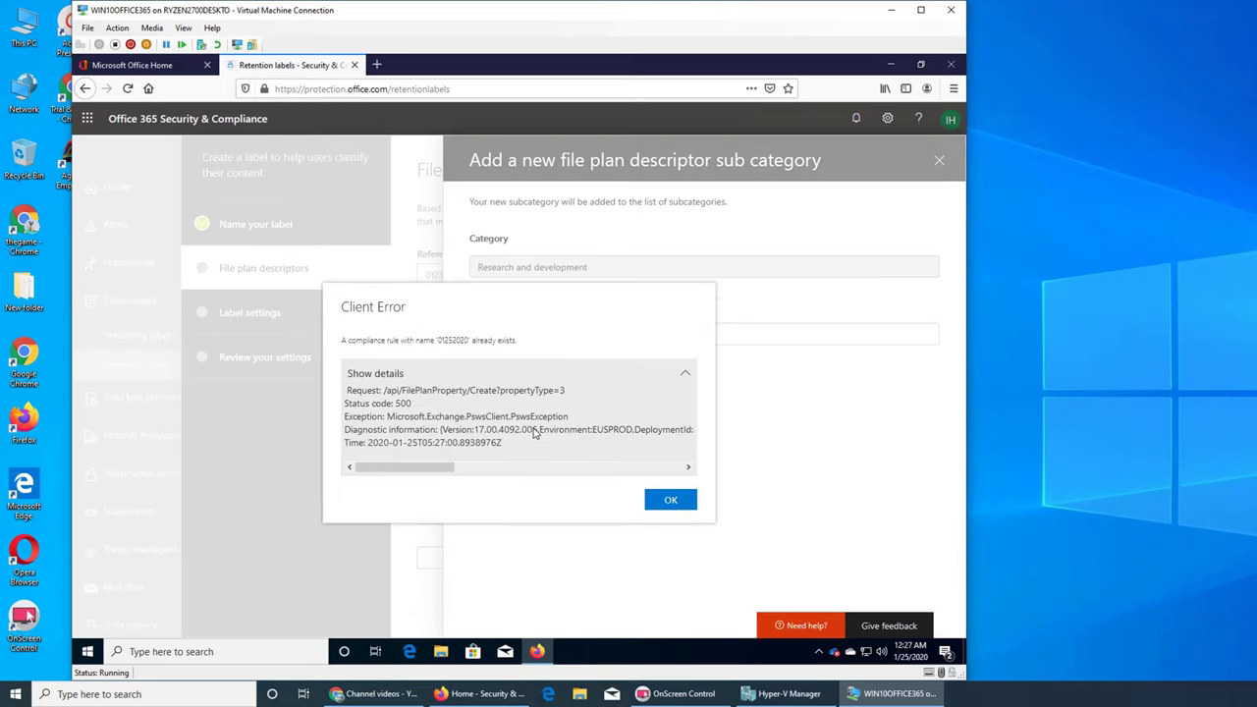
click(657, 502)
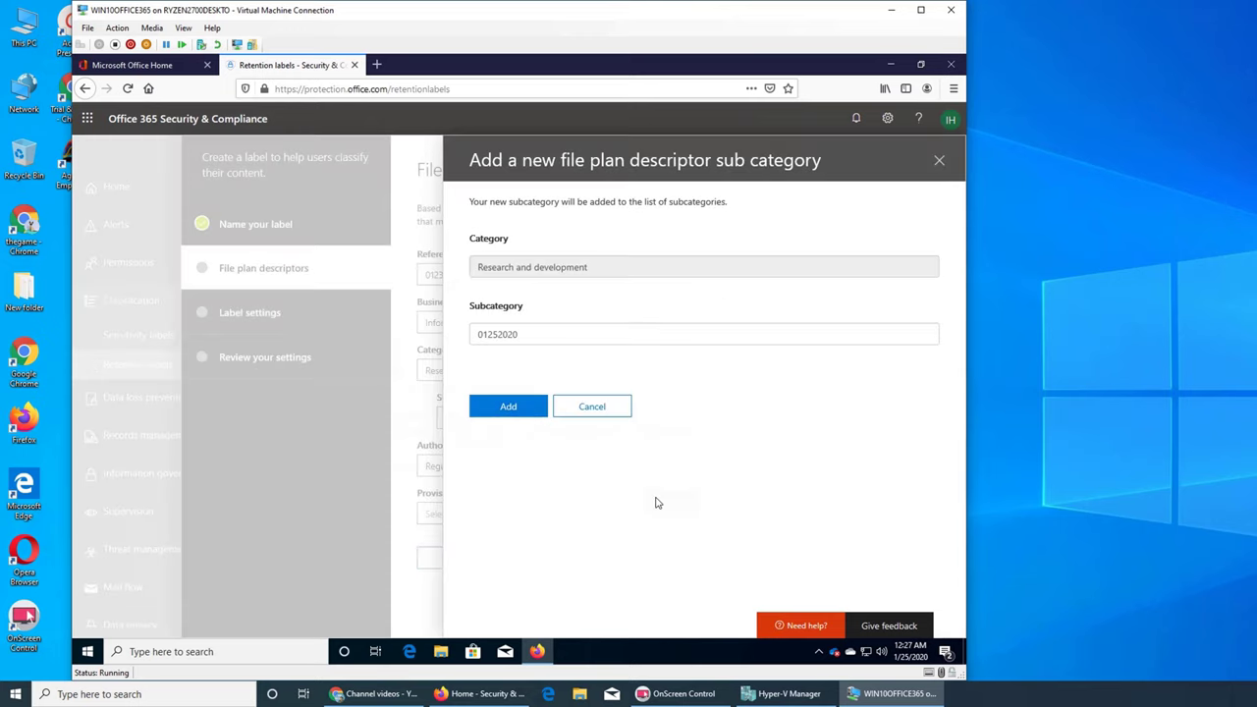
click(591, 417)
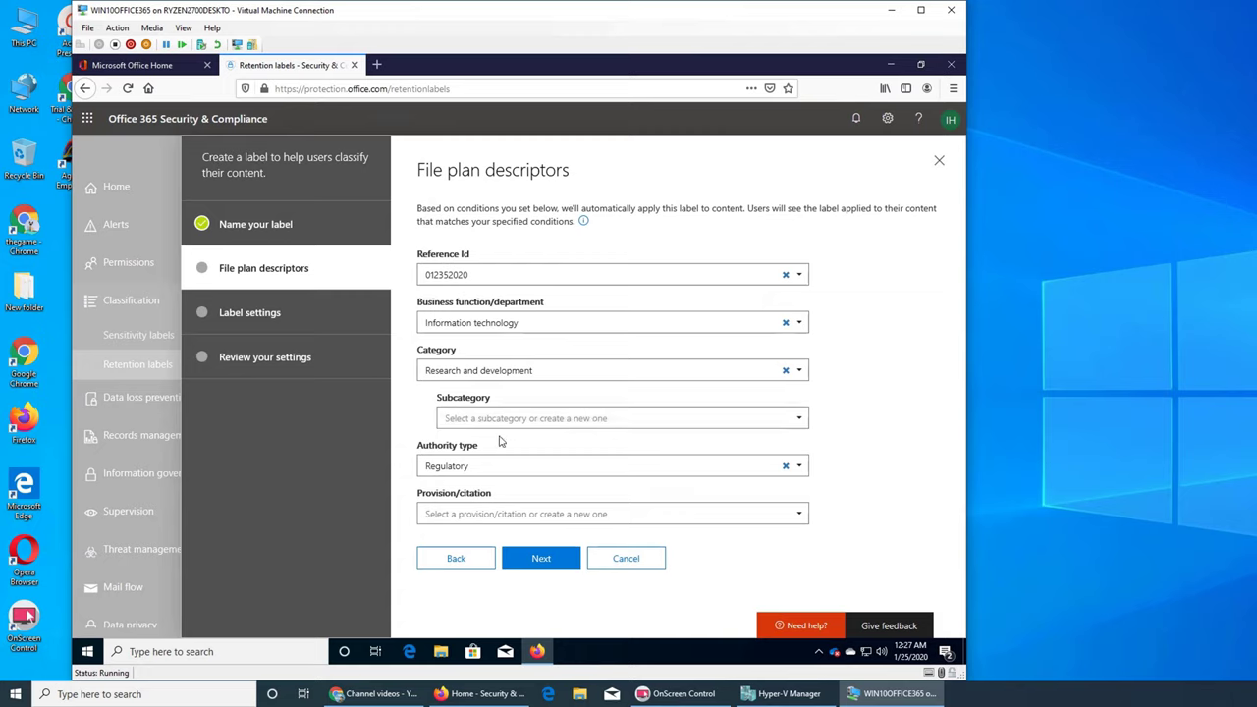
click(494, 462)
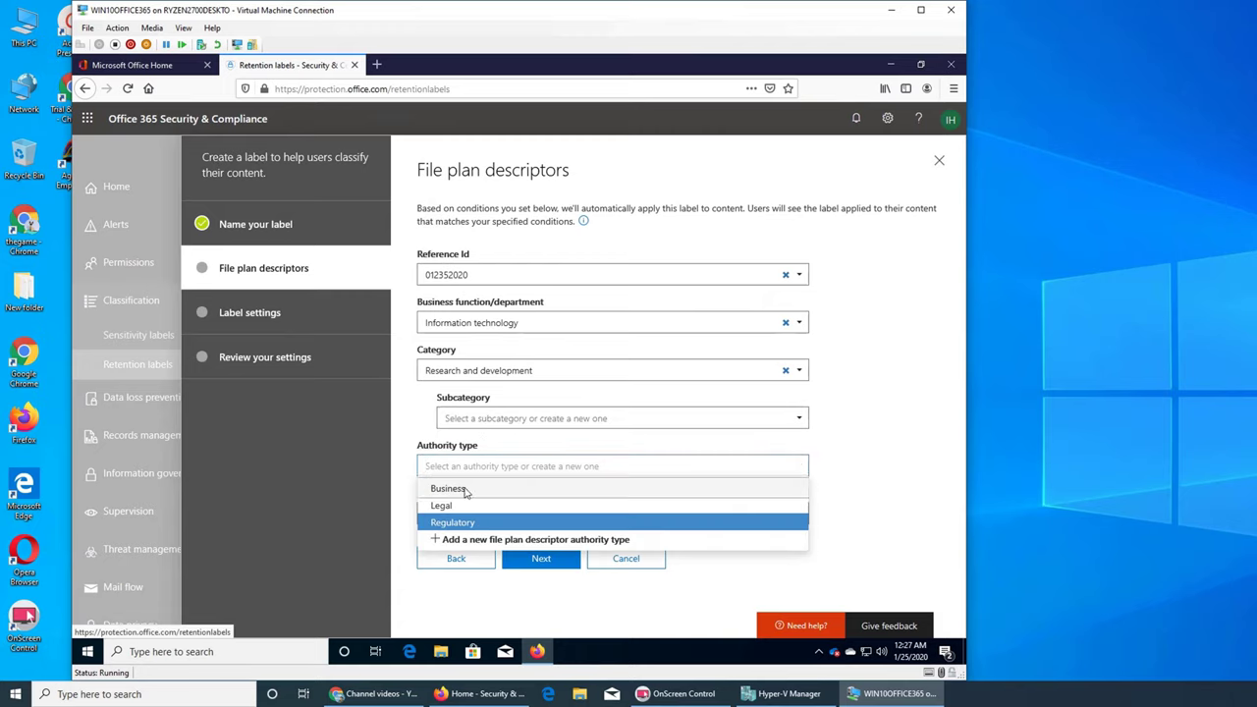
Step: Set authority type Business and the OSHA recordkeeping citation, then continue to Label settings
click(469, 487)
click(500, 514)
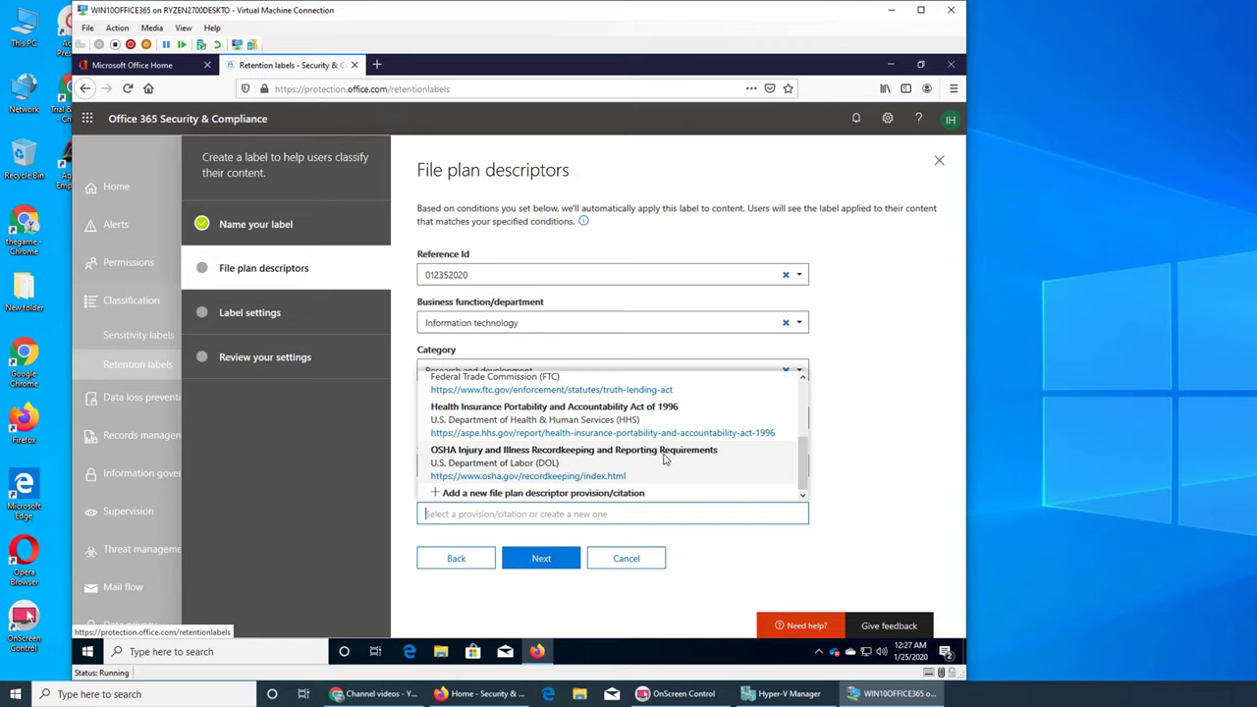
click(674, 554)
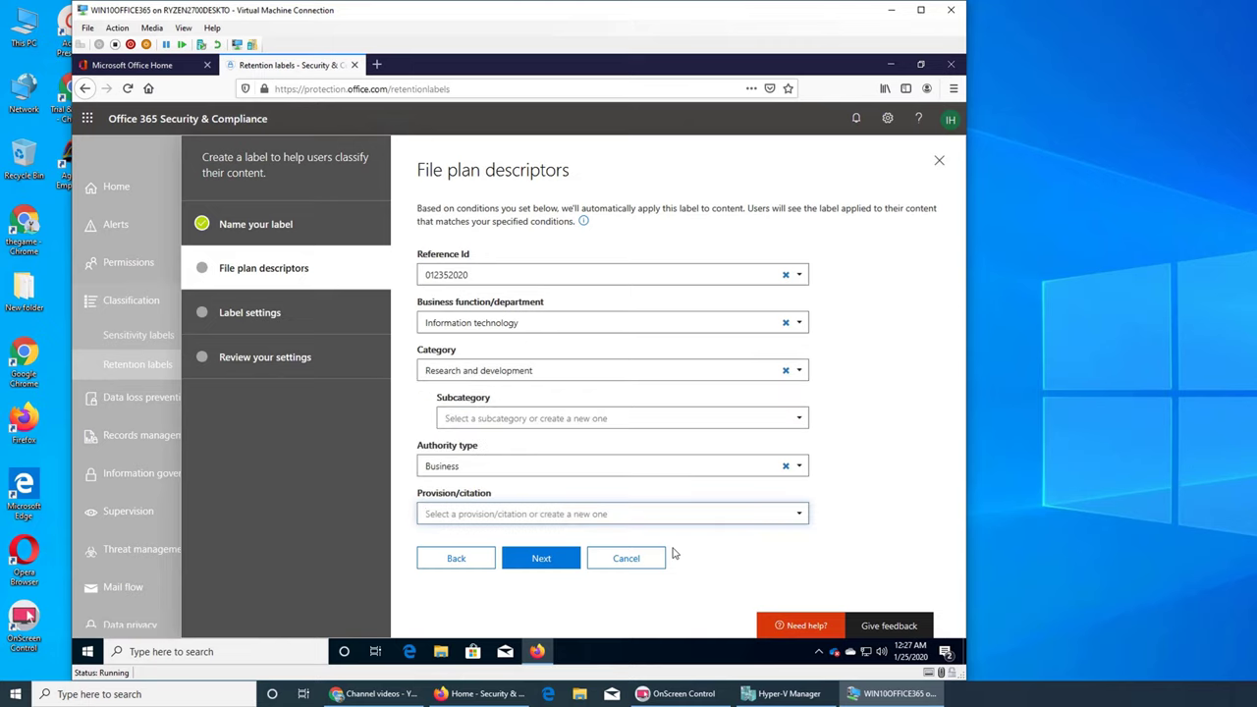
click(519, 514)
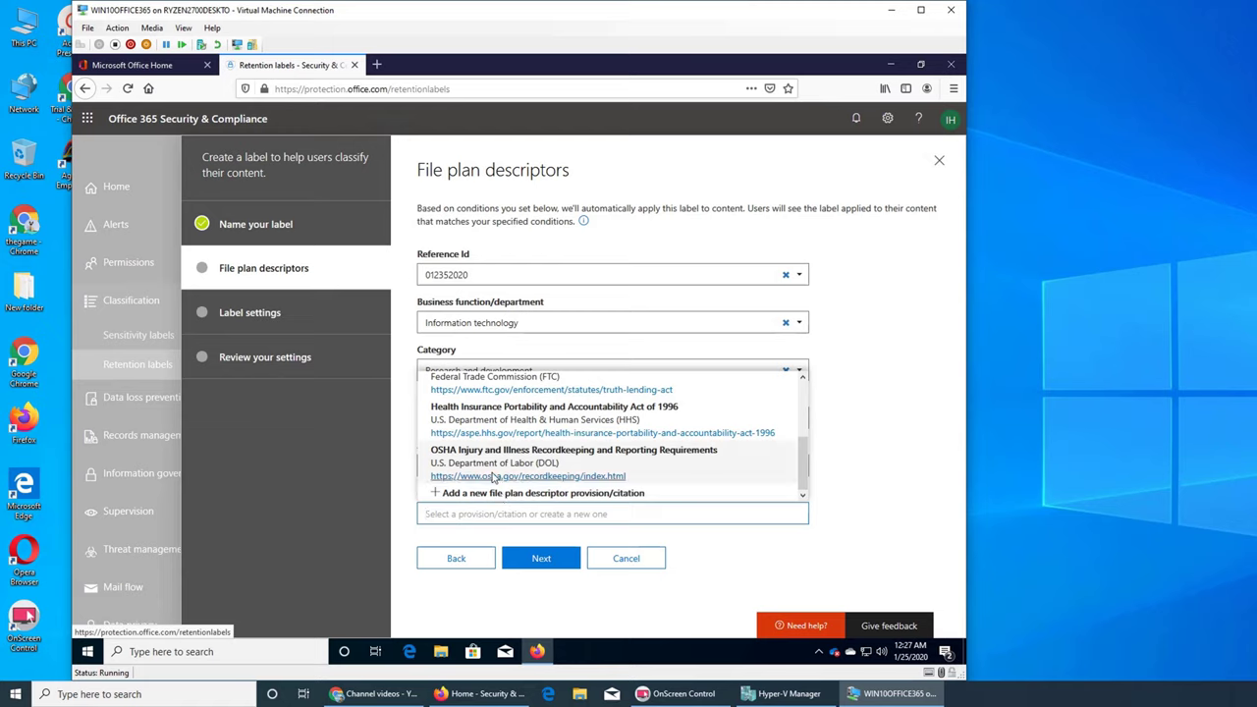
click(493, 477)
click(539, 565)
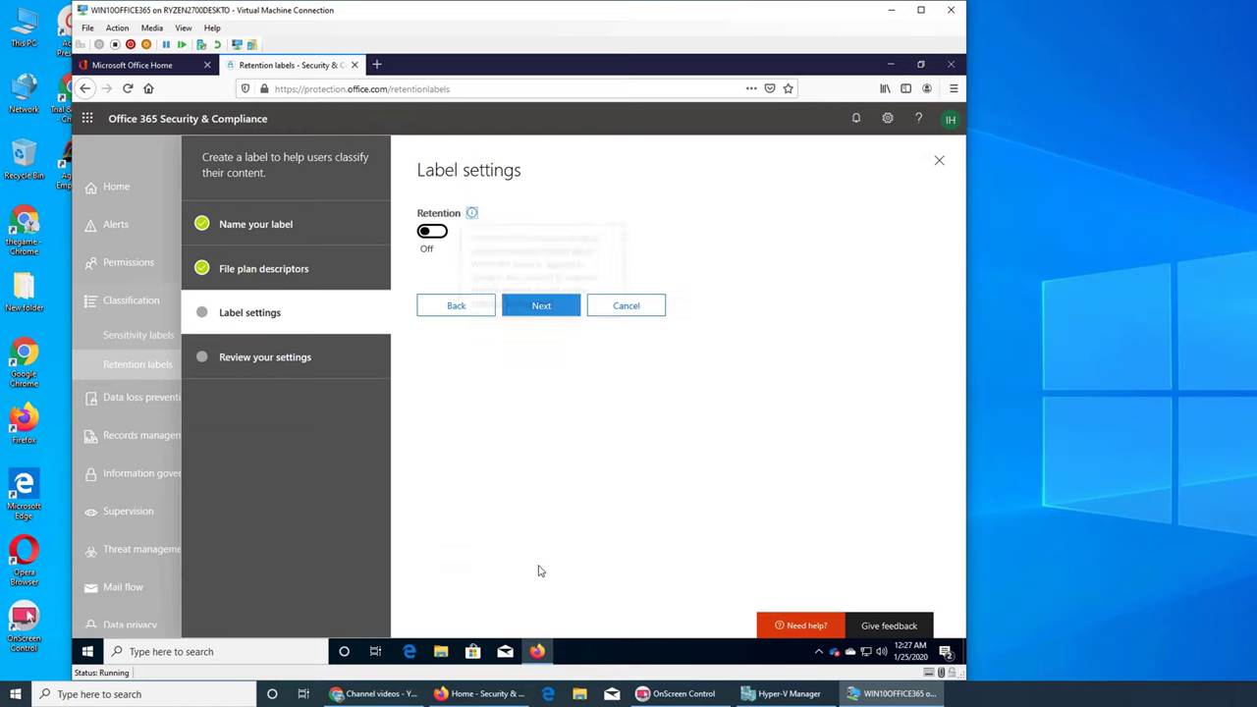
Step: Turn retention on for 7 years, leaving content as is afterward, and go to review
click(432, 232)
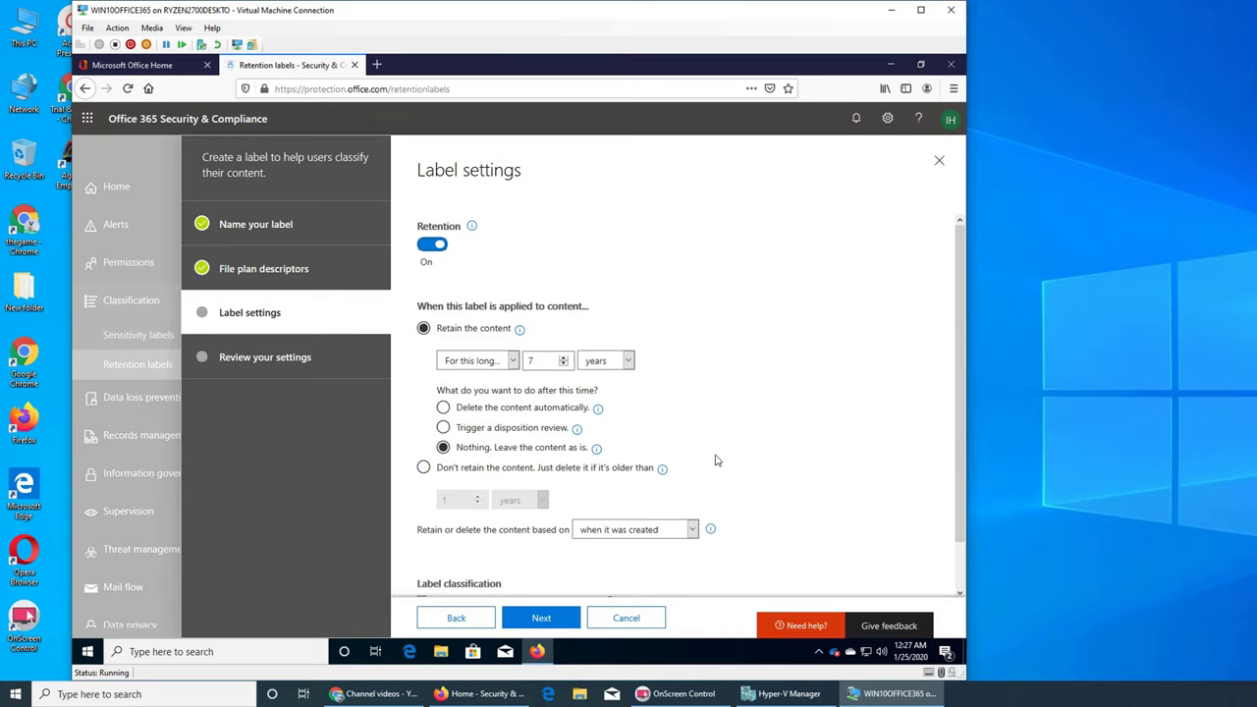
scroll(716, 458, down, 1)
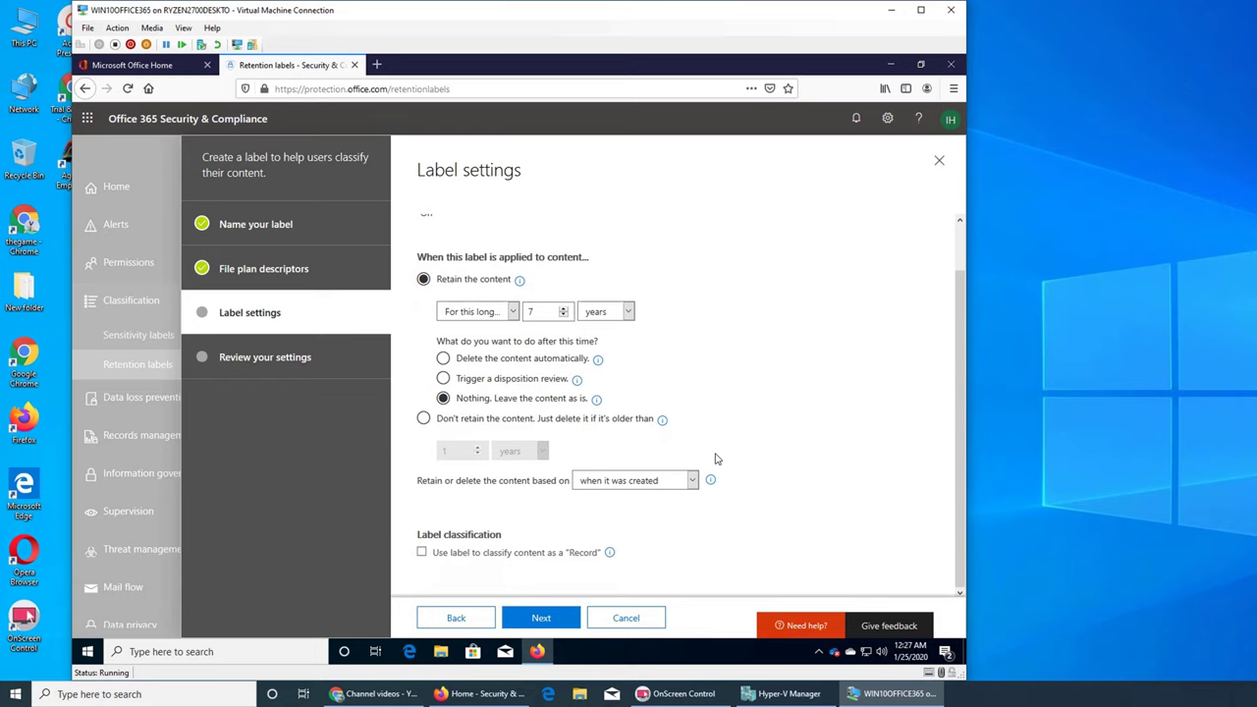
scroll(716, 459, up, 1)
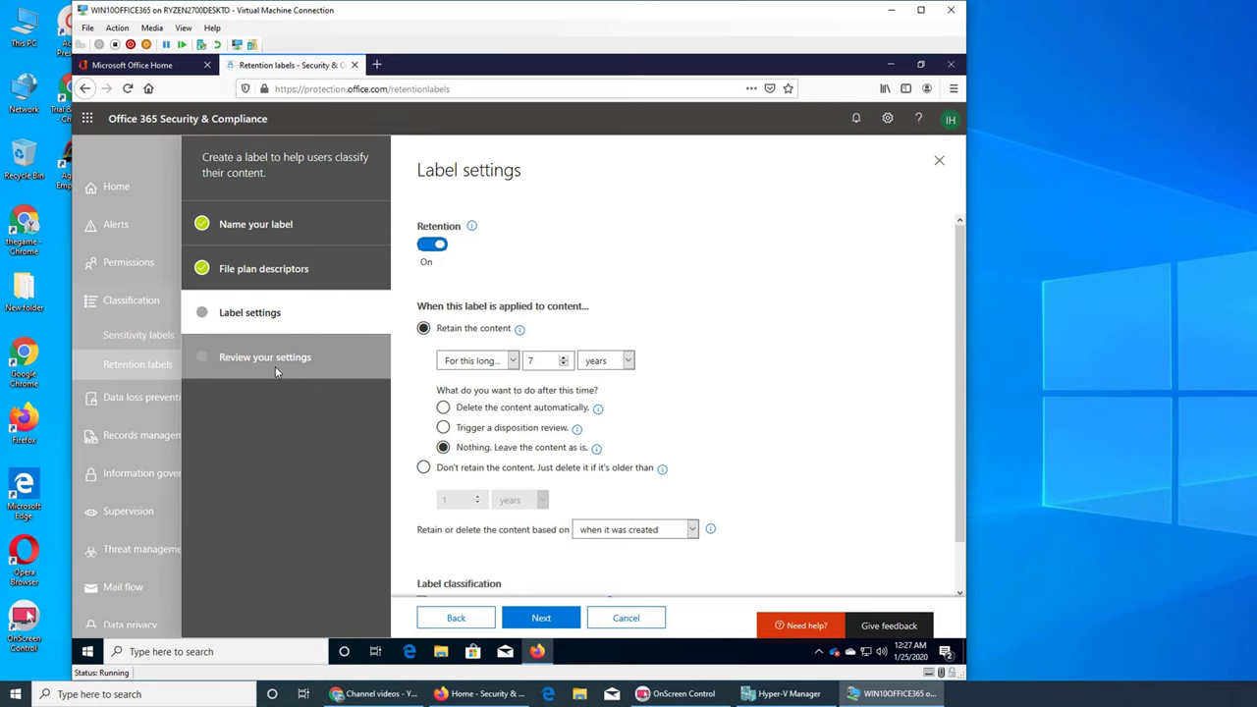
click(548, 625)
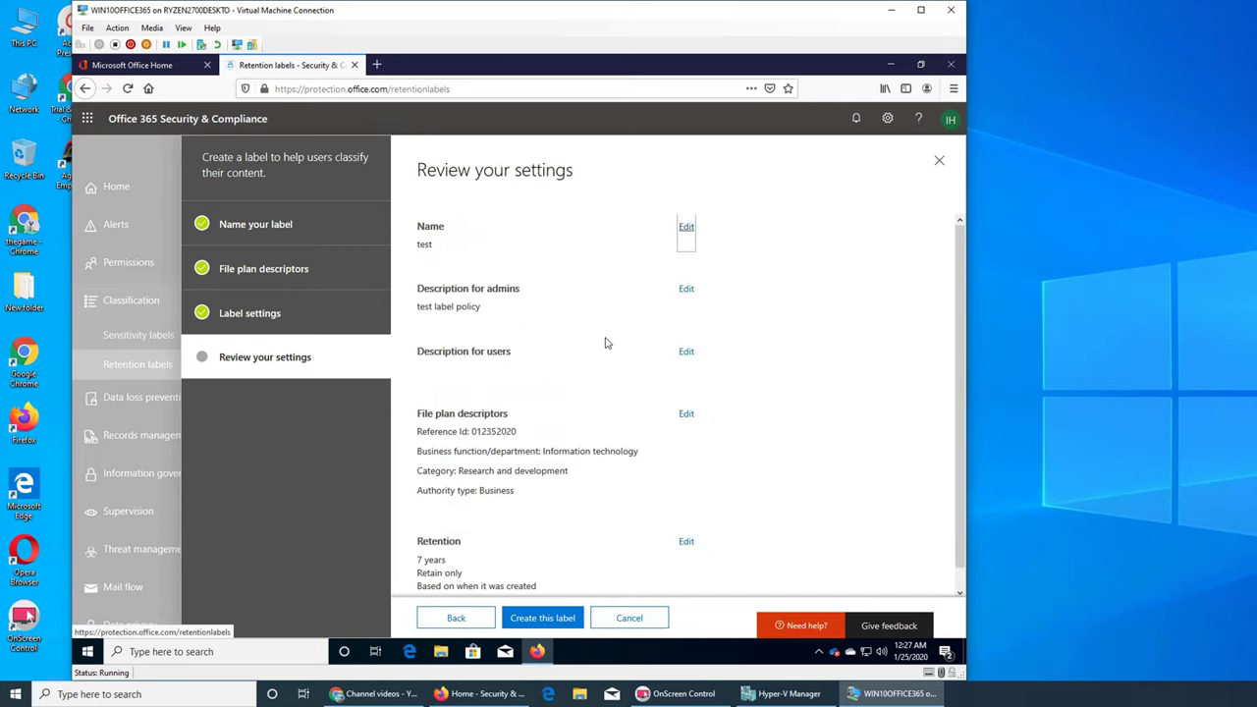
Step: Create the 'test' retention label with its 7-year retention period
scroll(580, 392, down, 1)
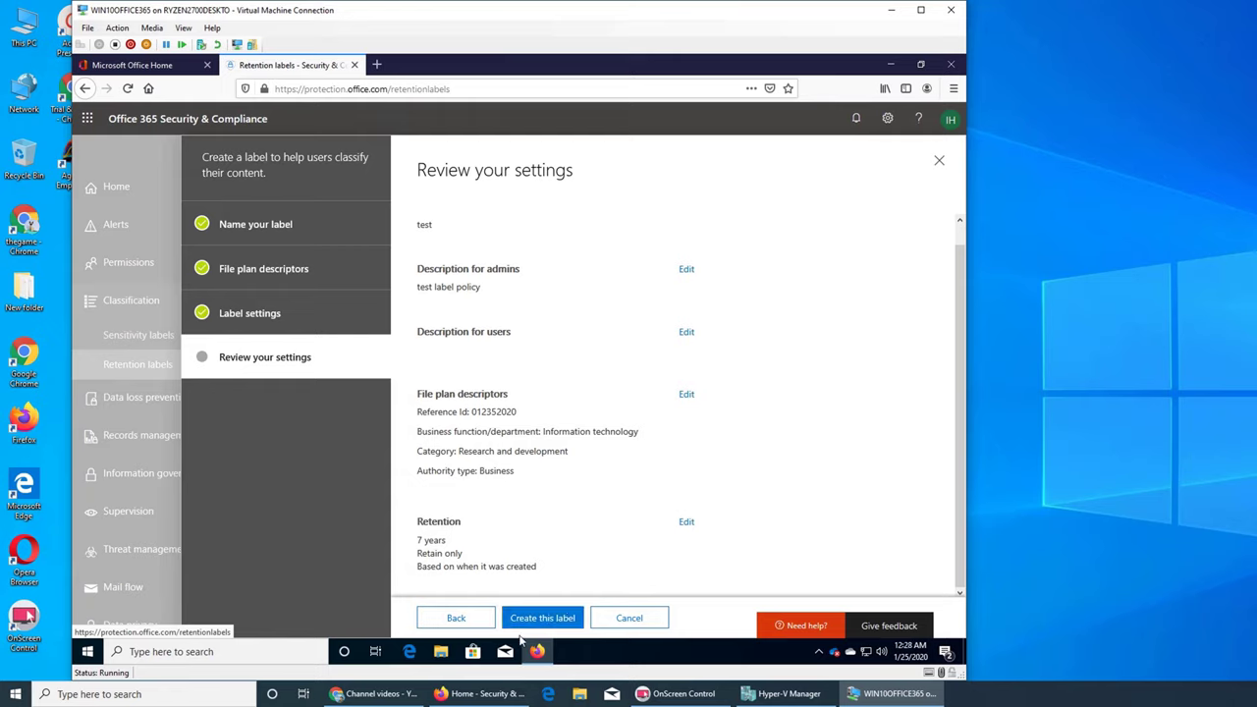
click(535, 622)
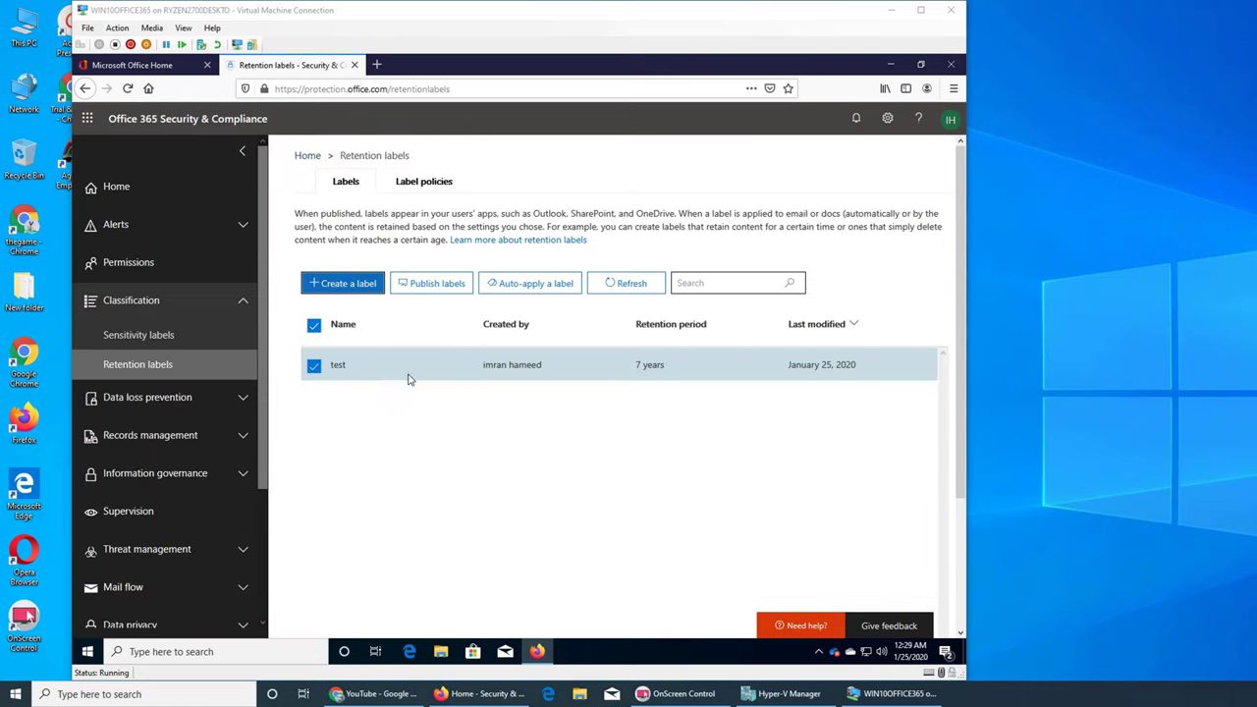
Step: Start publishing retention labels and add the 'test' label as the one to publish
click(313, 325)
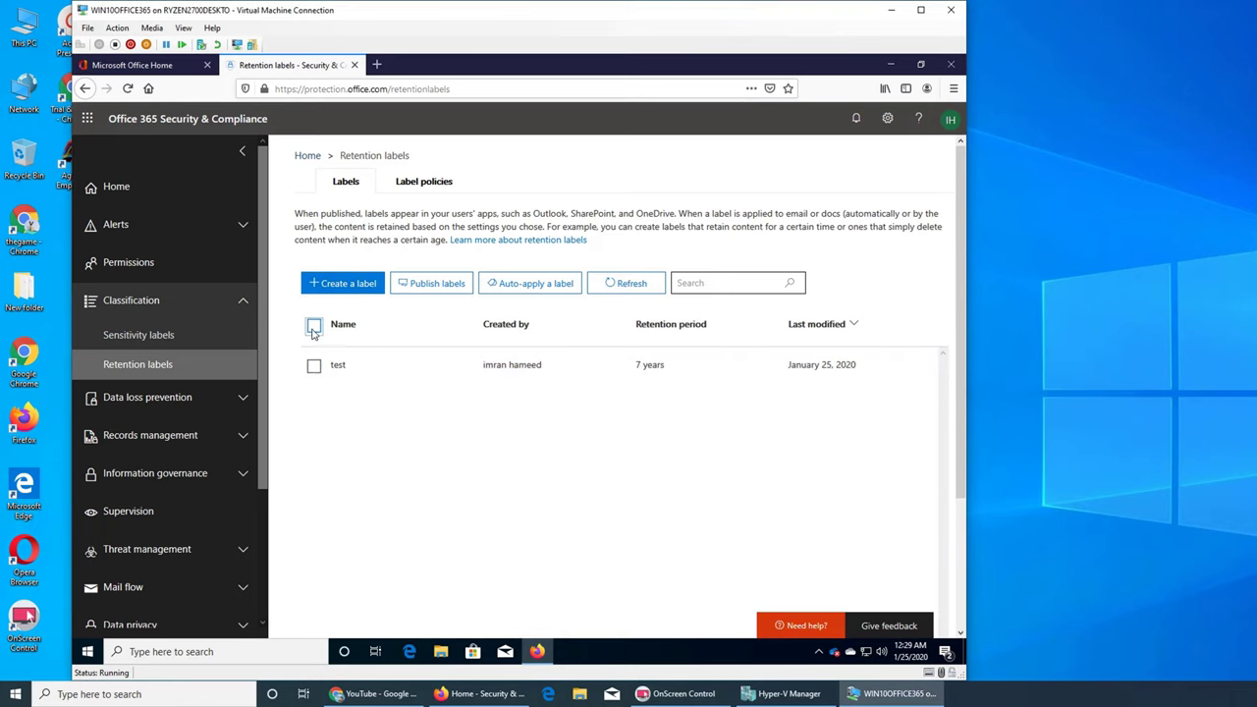
click(531, 285)
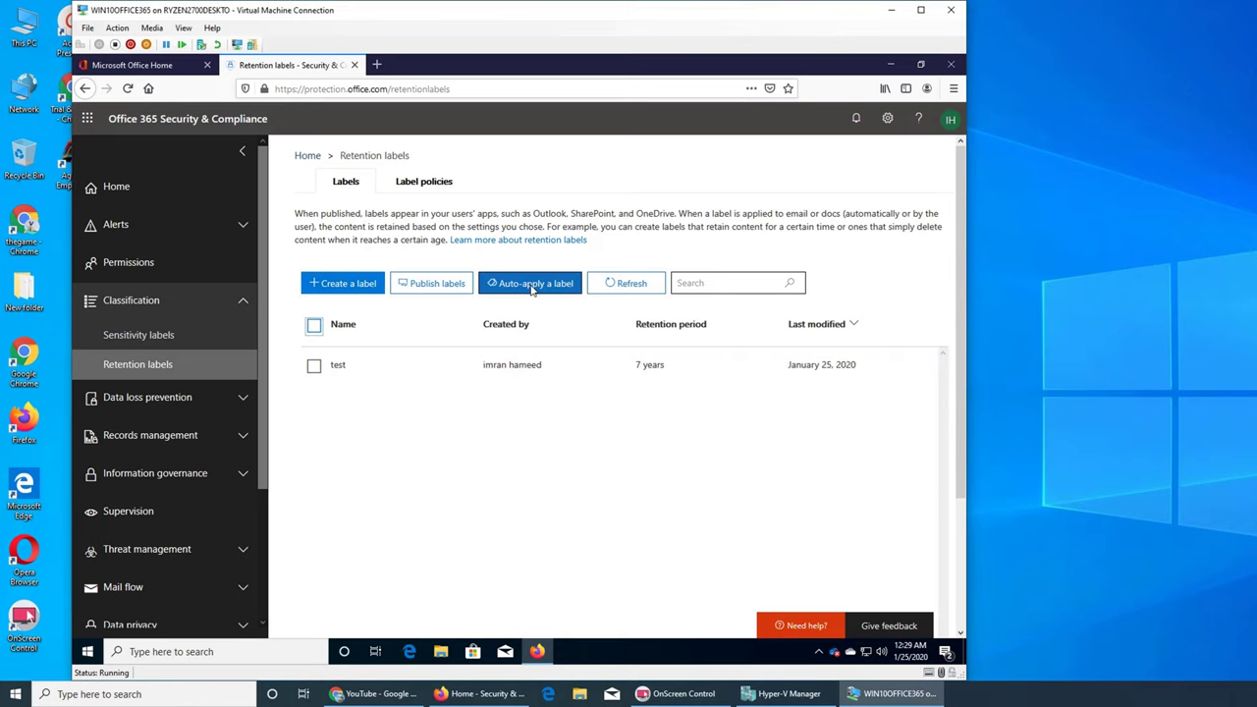
click(428, 285)
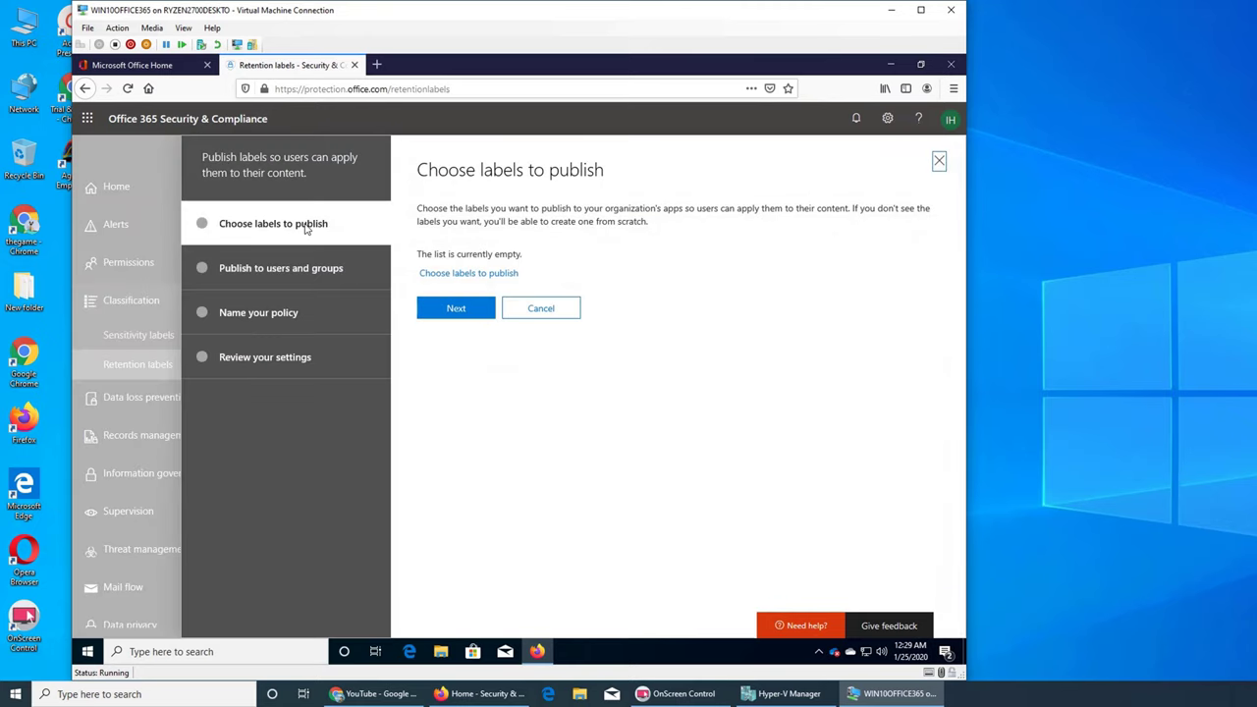
click(439, 306)
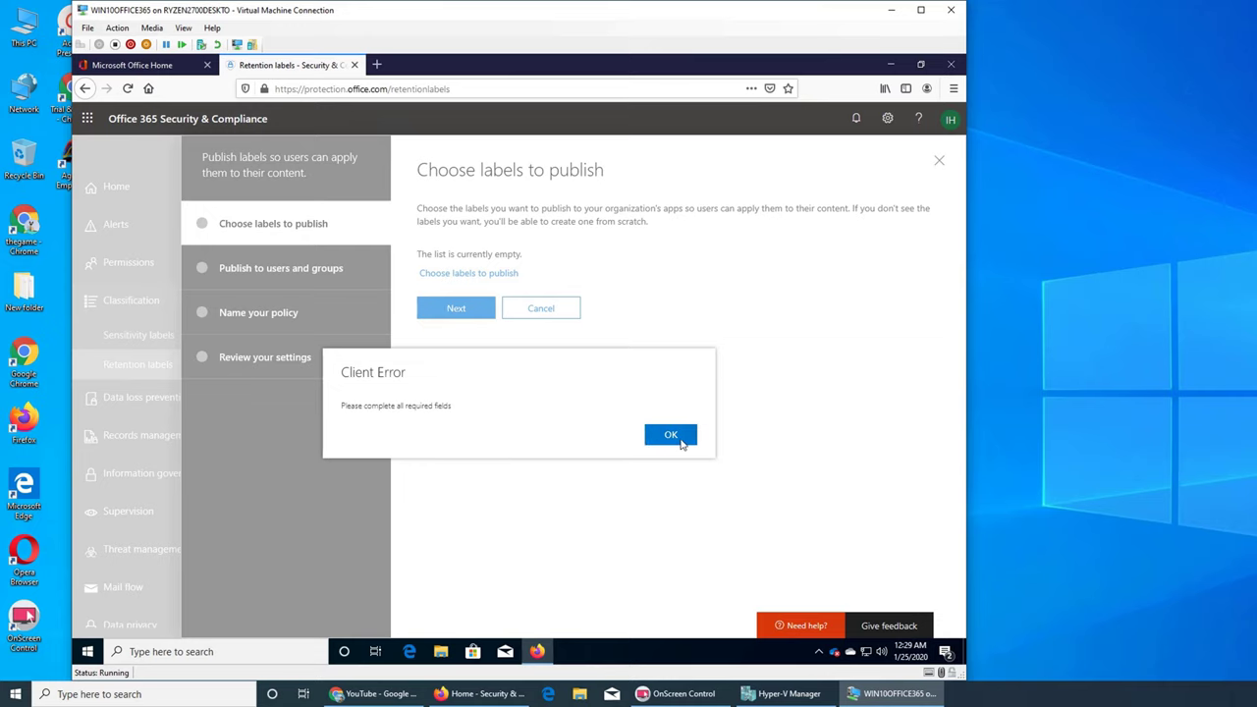
click(682, 438)
click(481, 275)
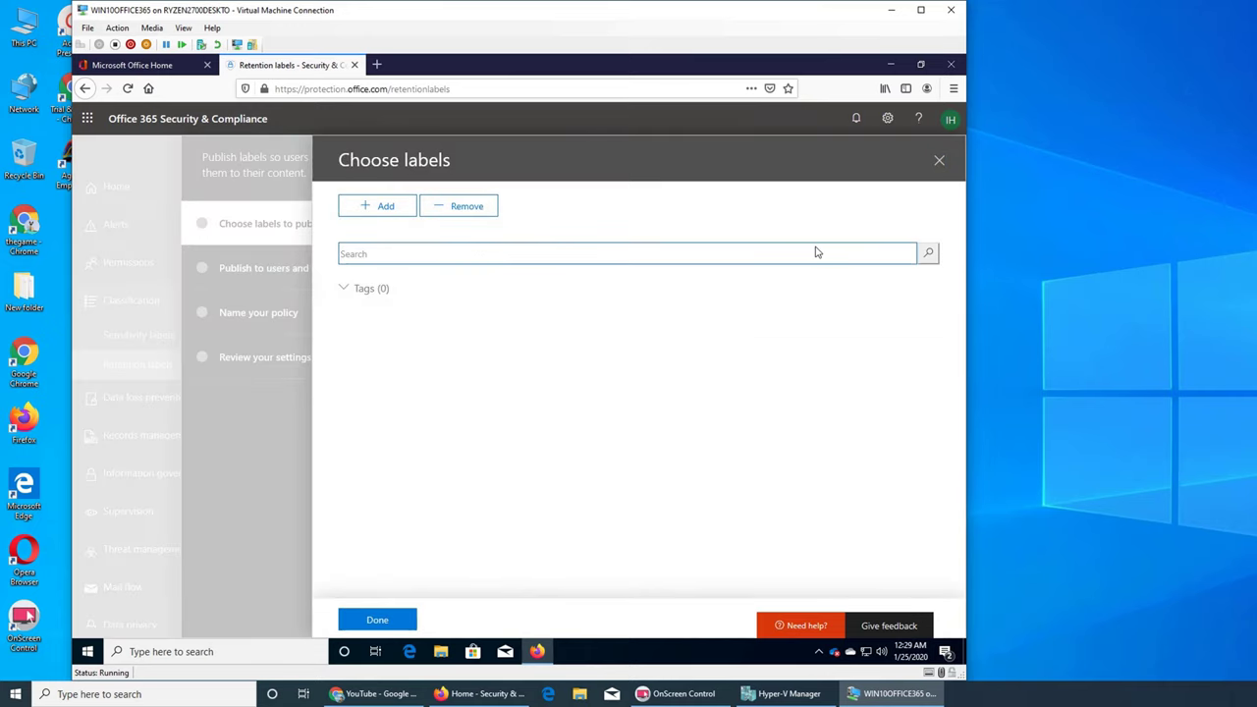
text(test)
click(930, 253)
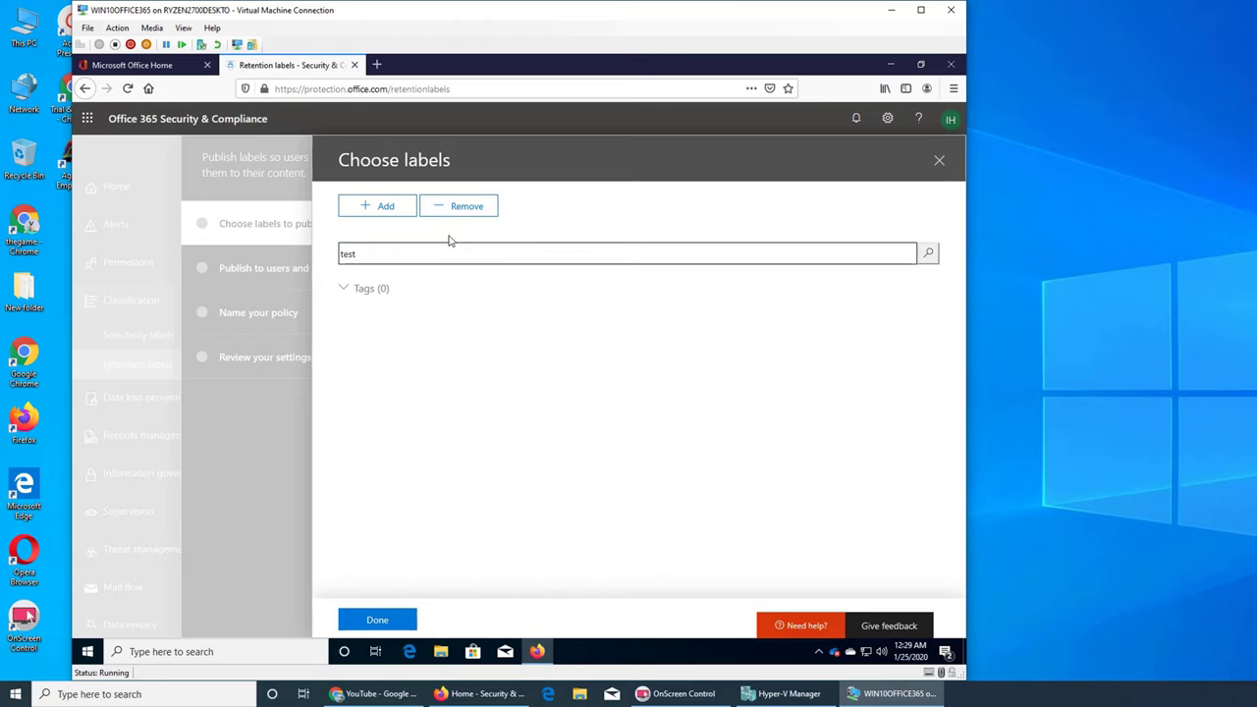
click(379, 206)
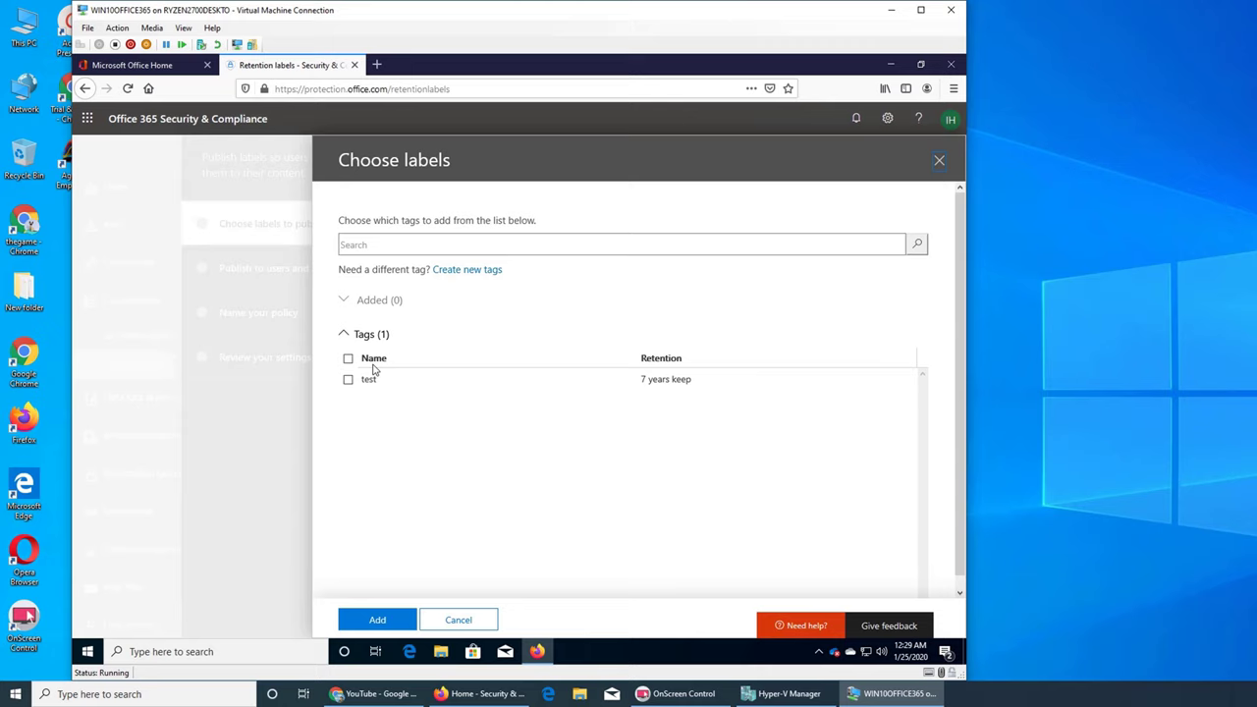
click(347, 379)
click(375, 619)
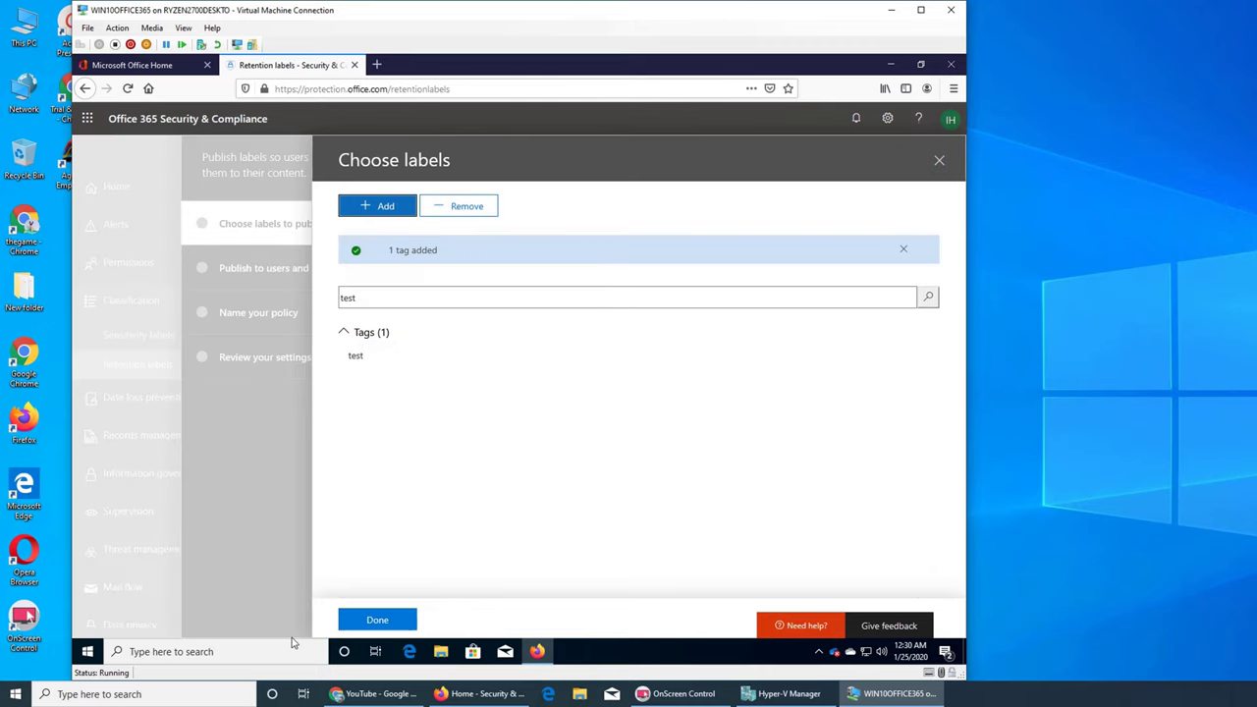
click(384, 613)
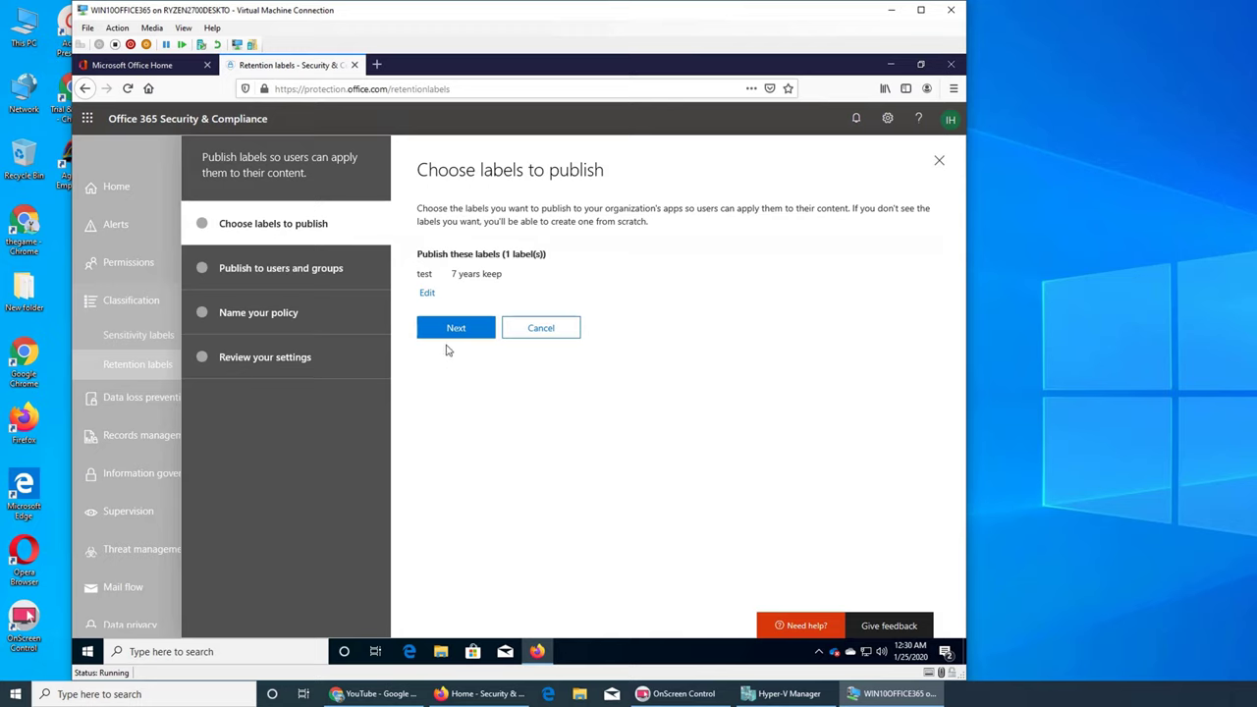
Step: Keep all locations, name the policy 'test label policy', and publish it
click(450, 334)
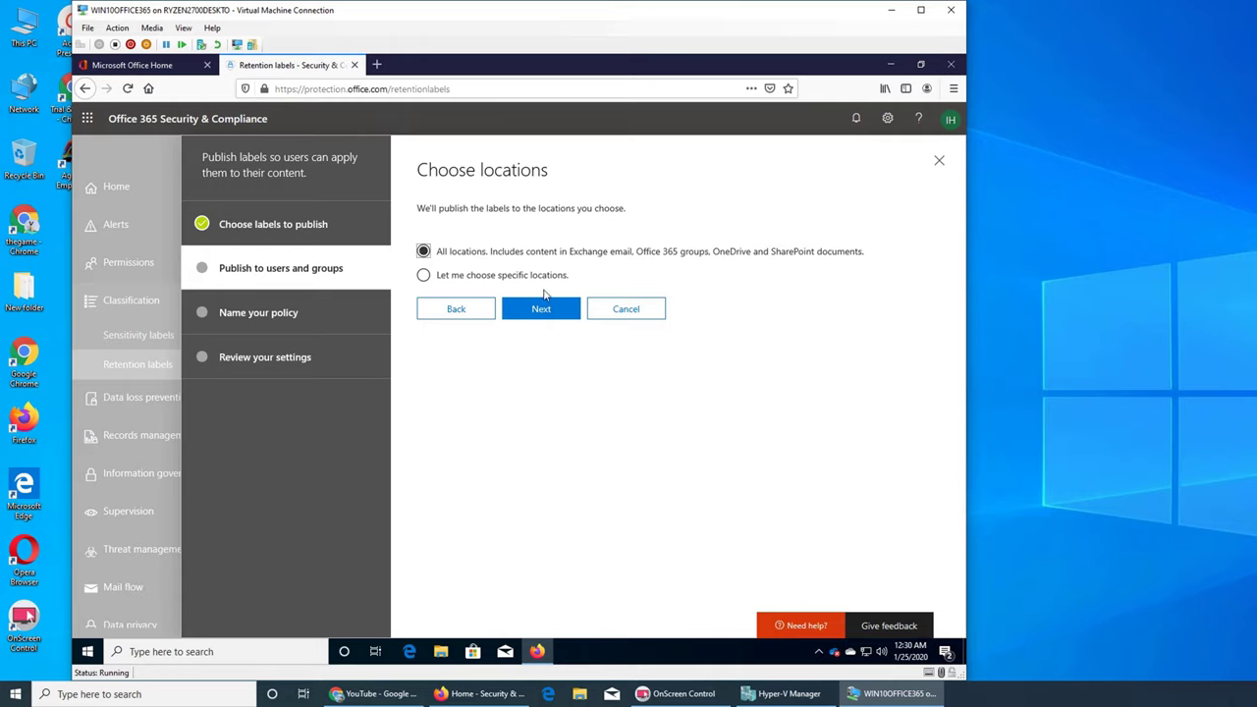
click(529, 316)
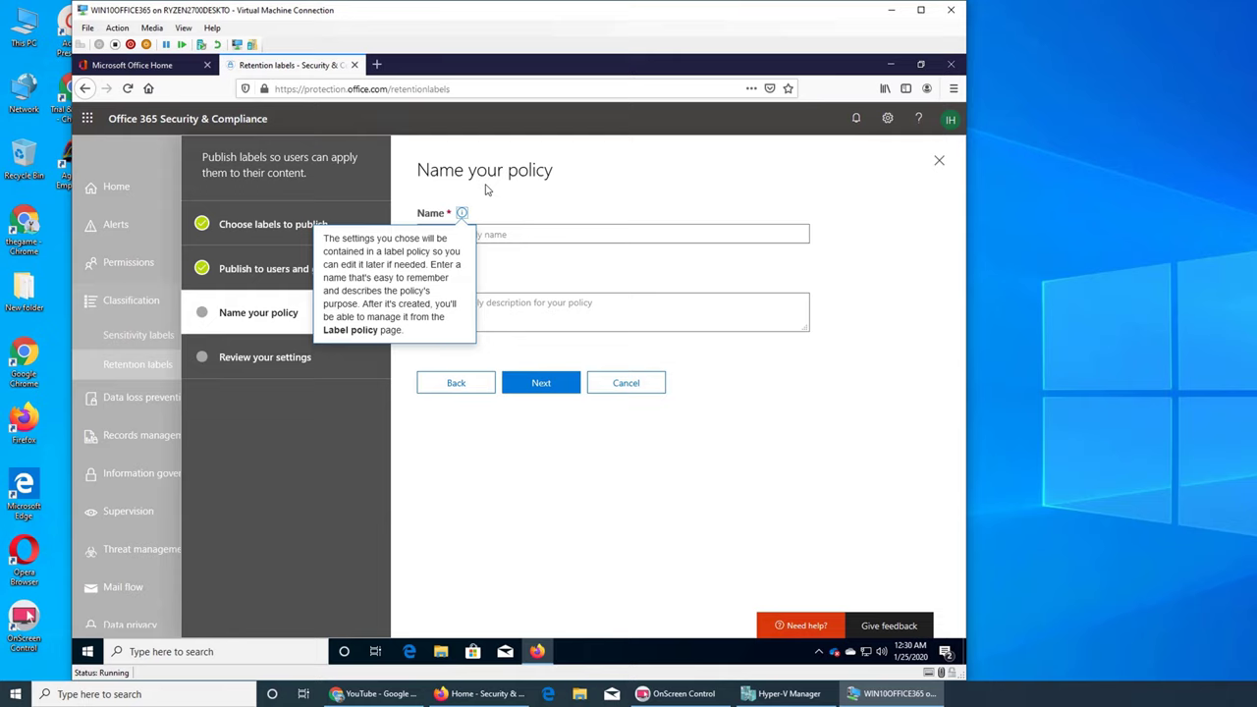
click(496, 236)
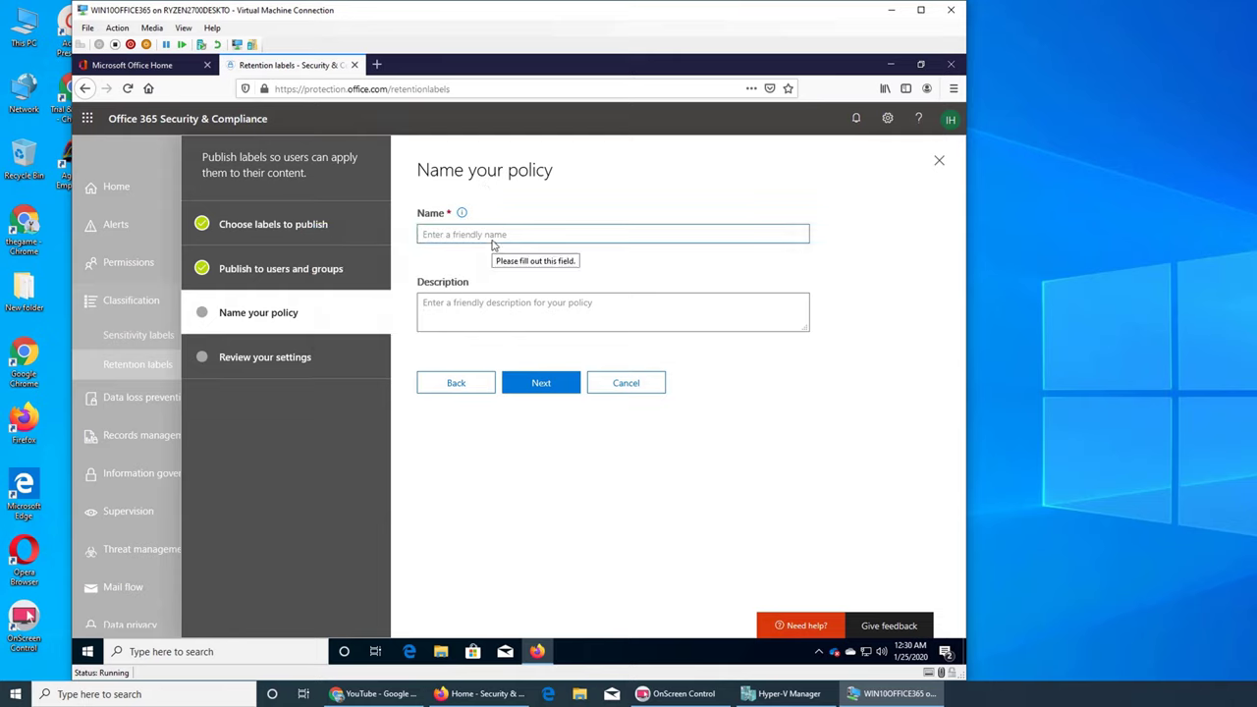
text(test label policy)
key(BackSpace)
key(BackSpace)
text(cy)
click(546, 382)
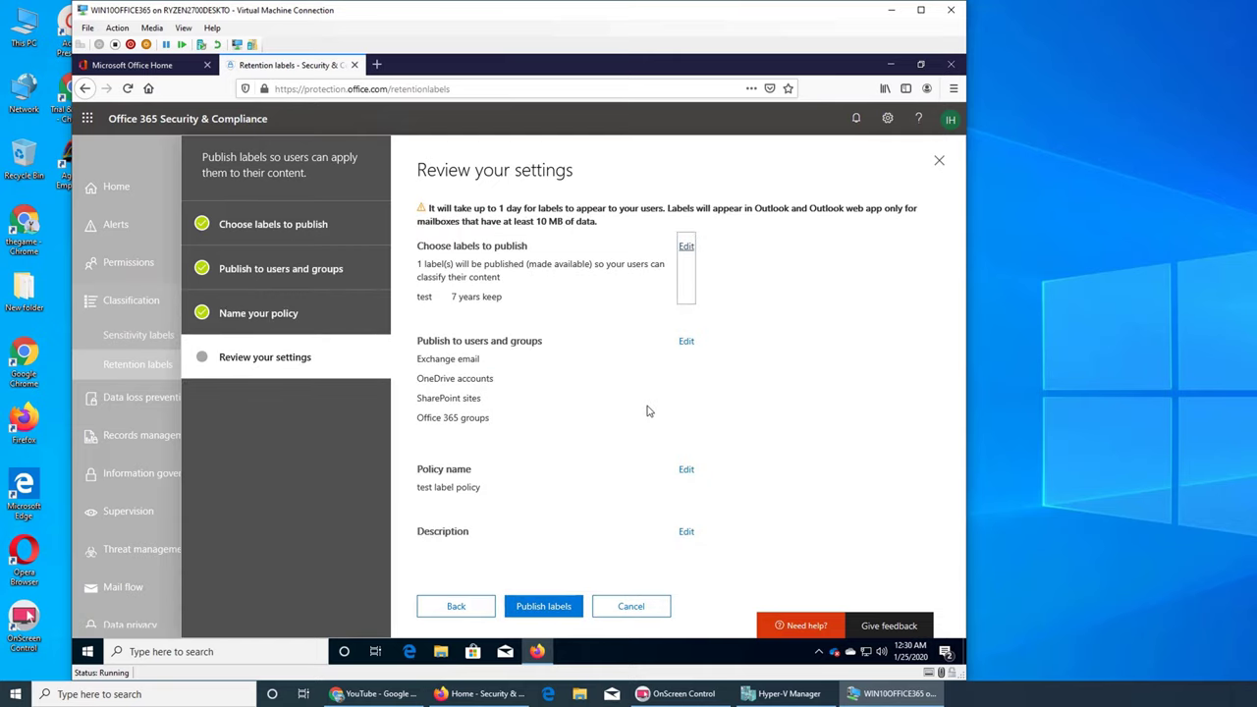
click(573, 603)
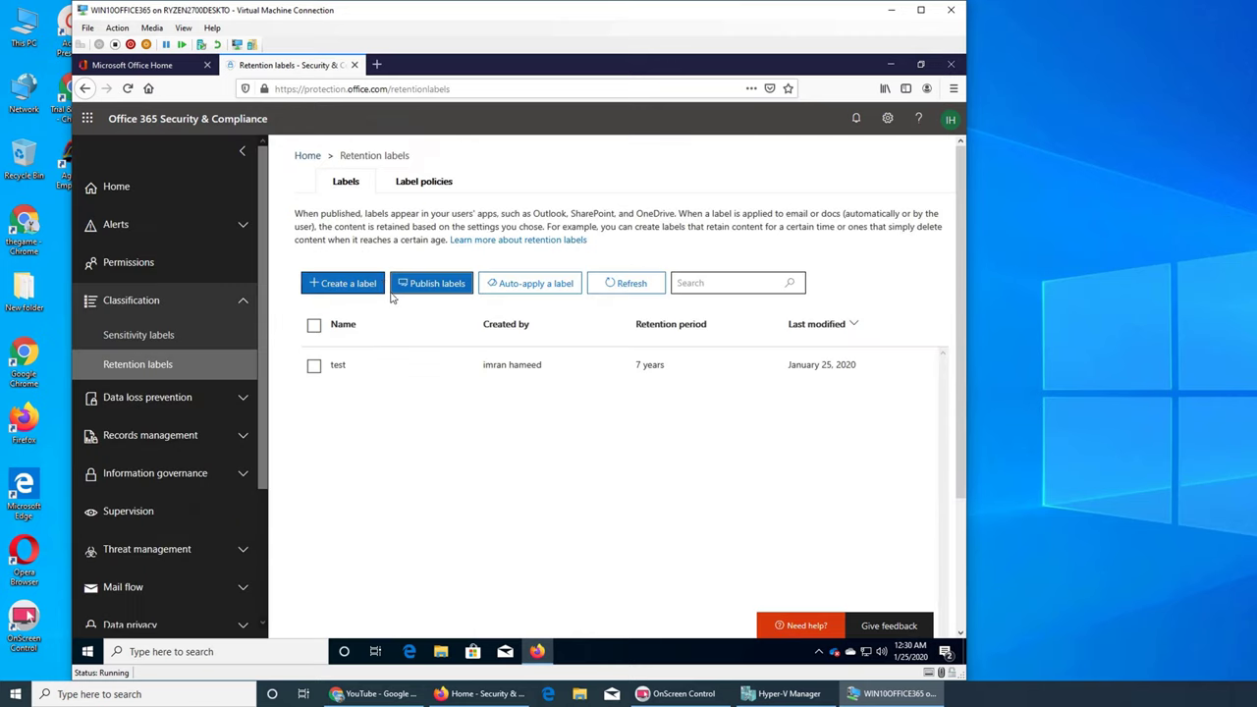
Step: Start an auto-apply policy with the 'test' retention label added, then continue
click(522, 284)
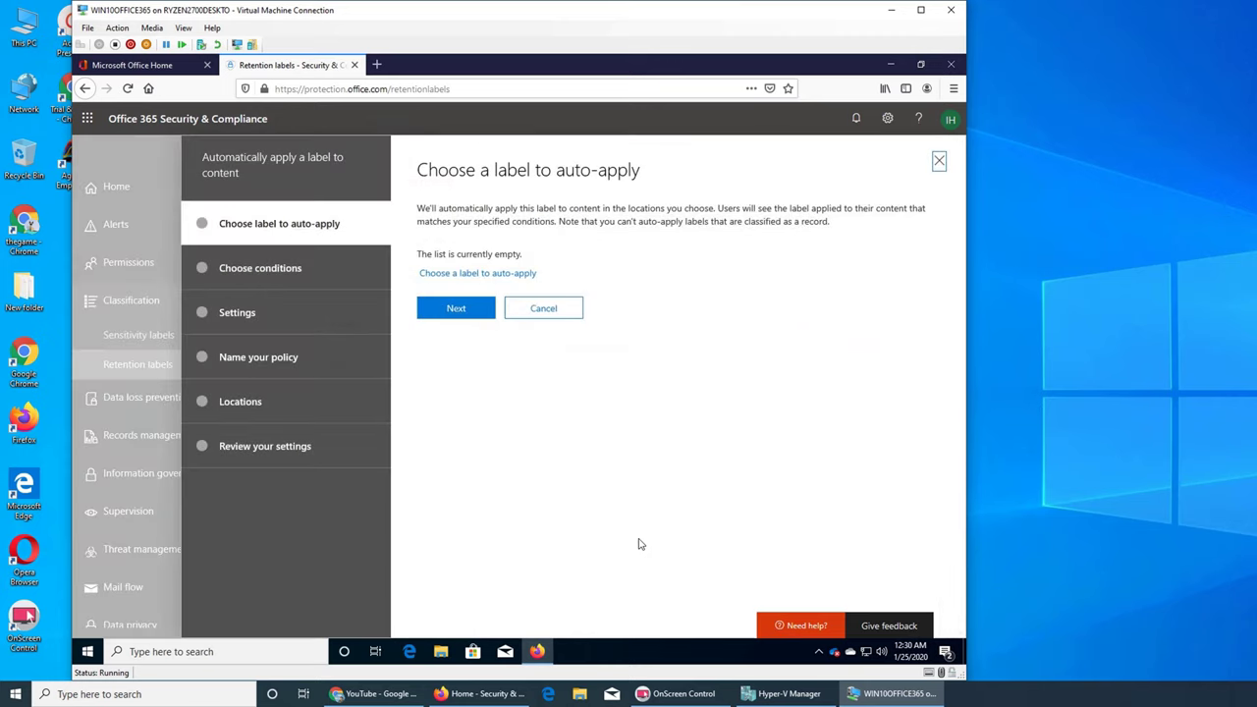
click(472, 276)
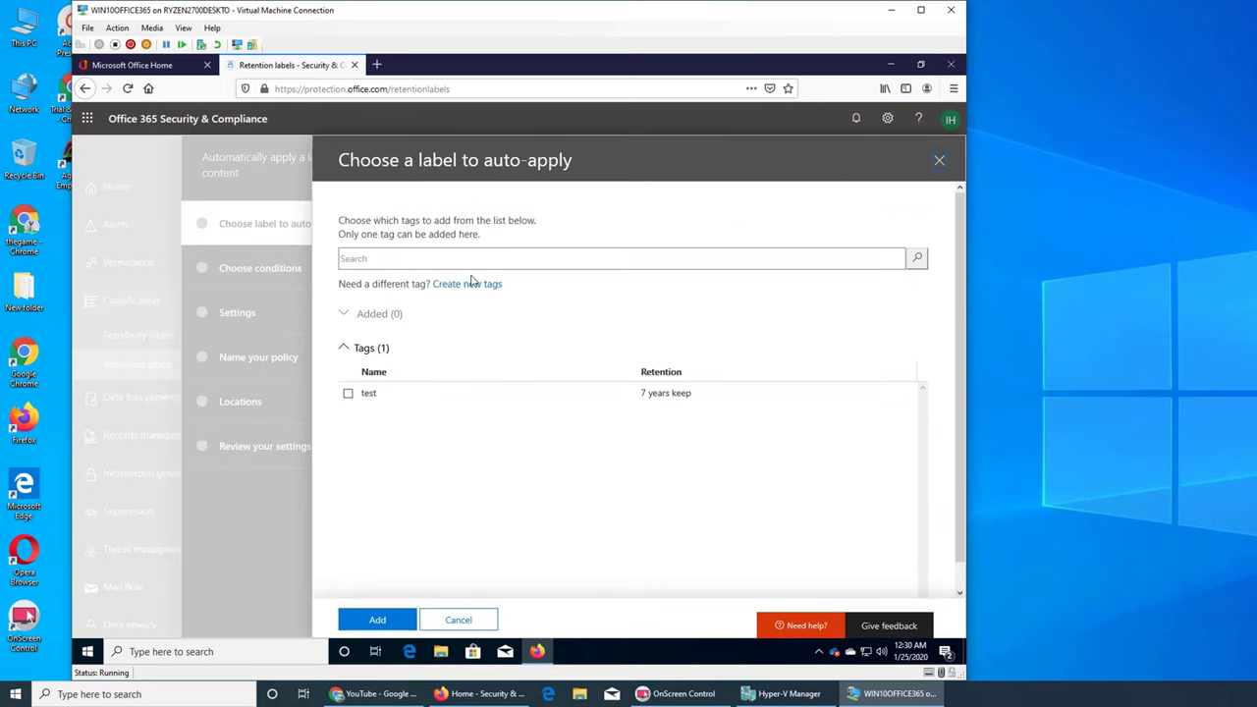
click(348, 393)
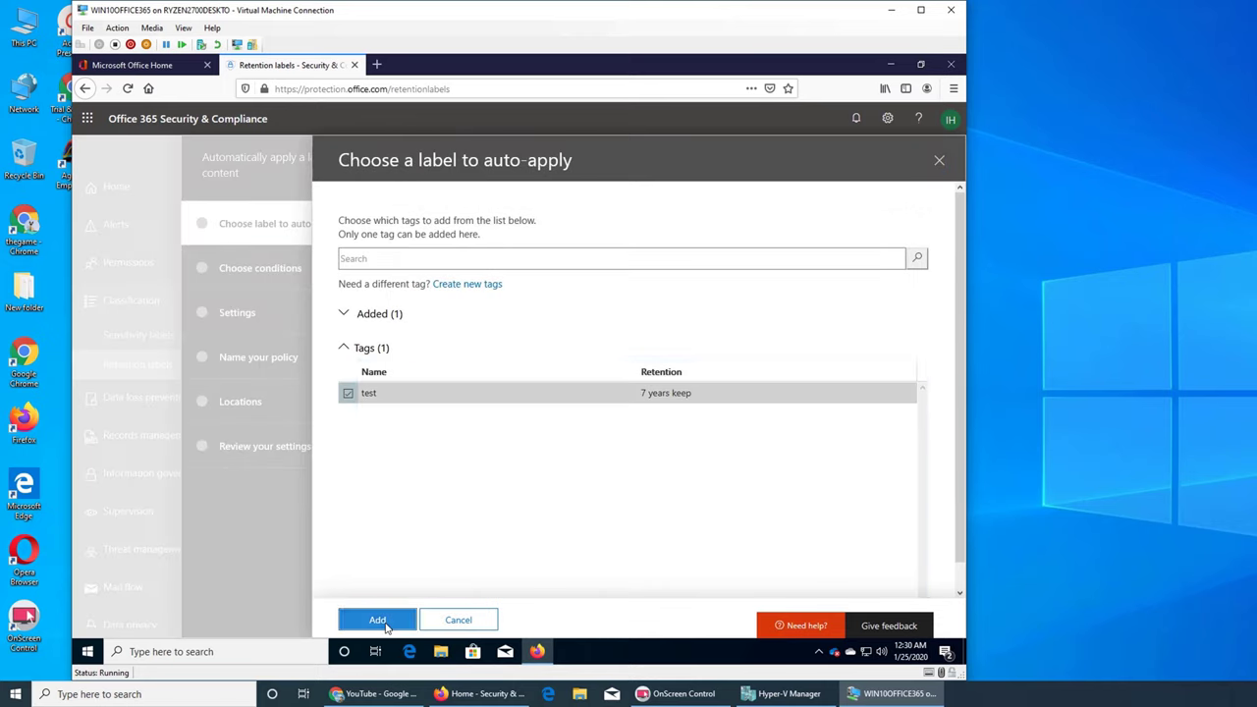
click(386, 627)
click(451, 331)
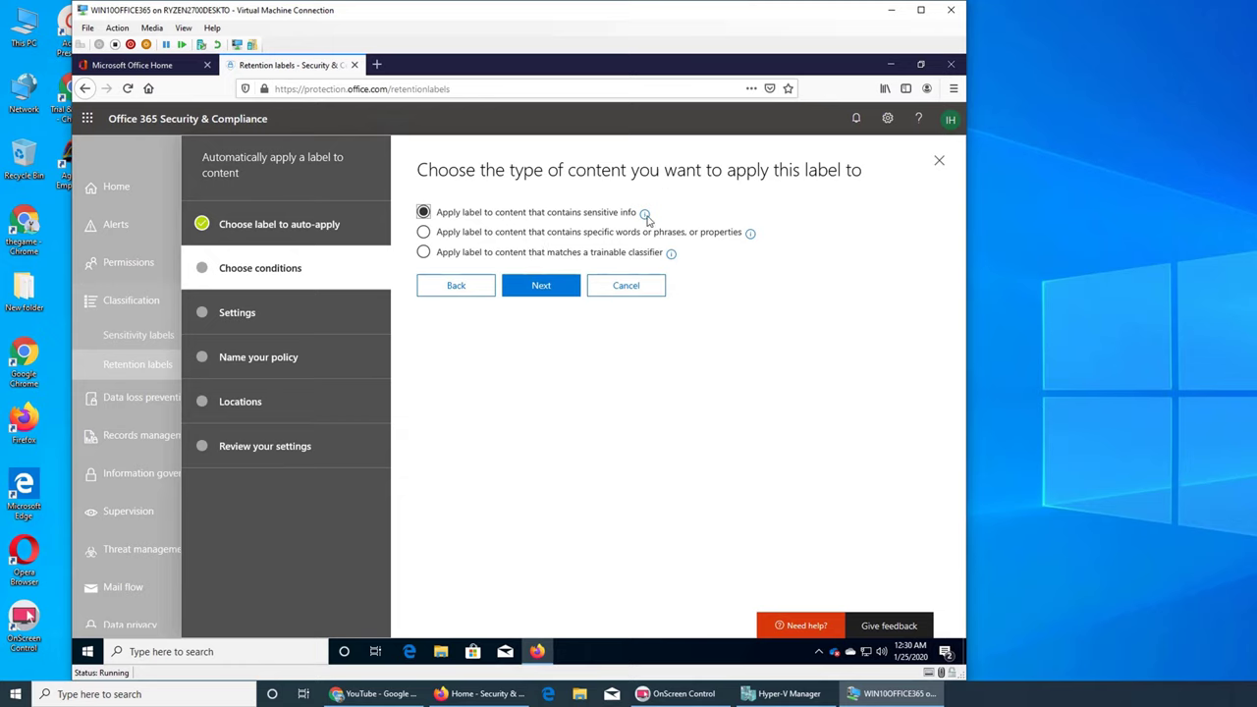
Step: Try the sensitive info, words/phrases and trainable classifier content-type options, ending on trainable classifier
mouse_move(646, 215)
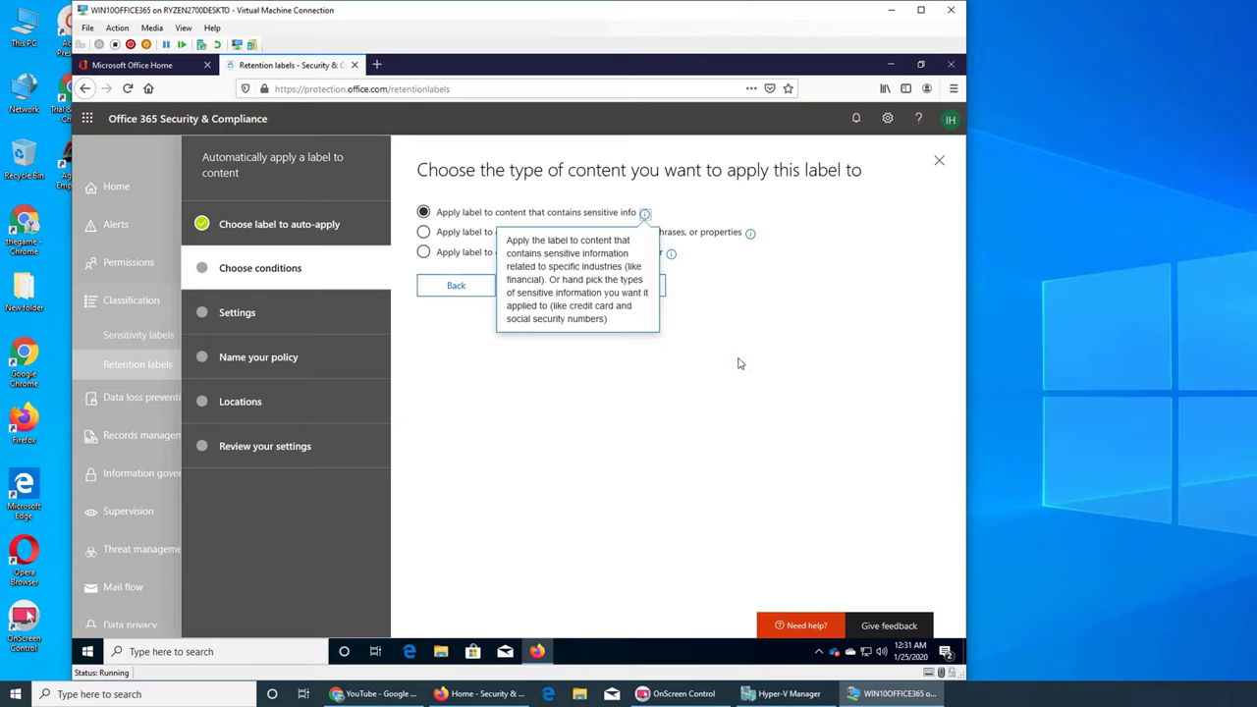
click(541, 287)
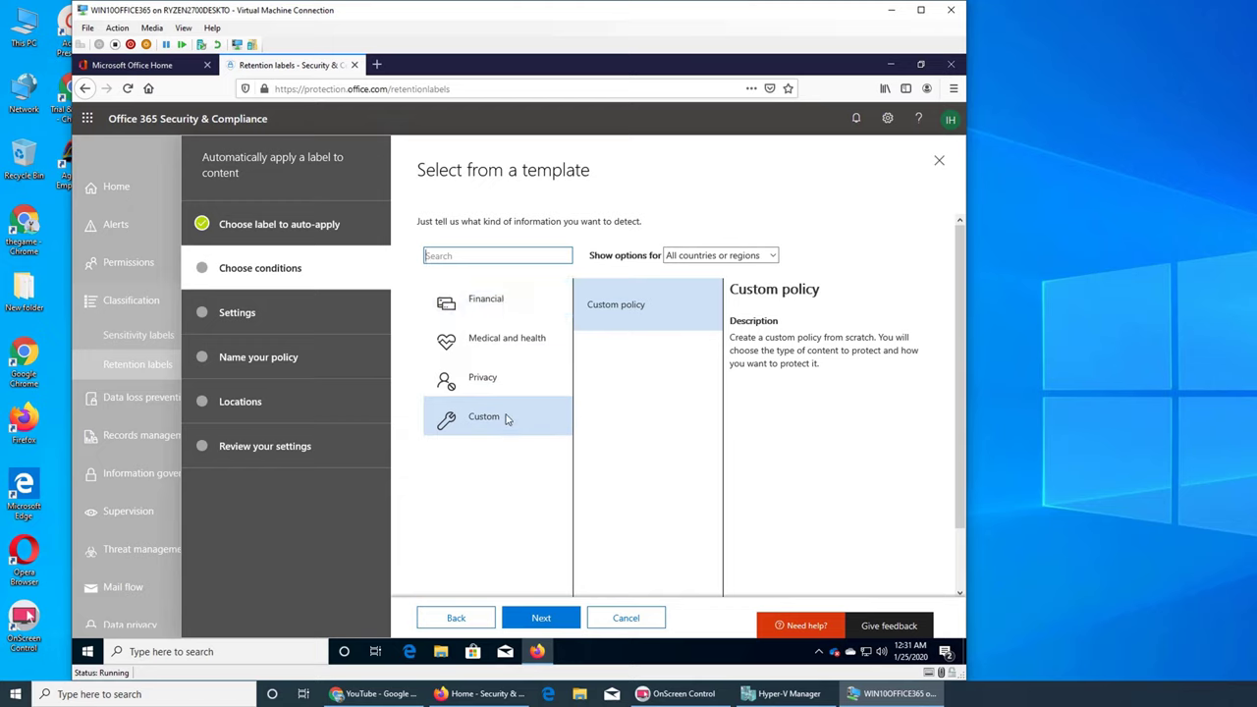
click(453, 620)
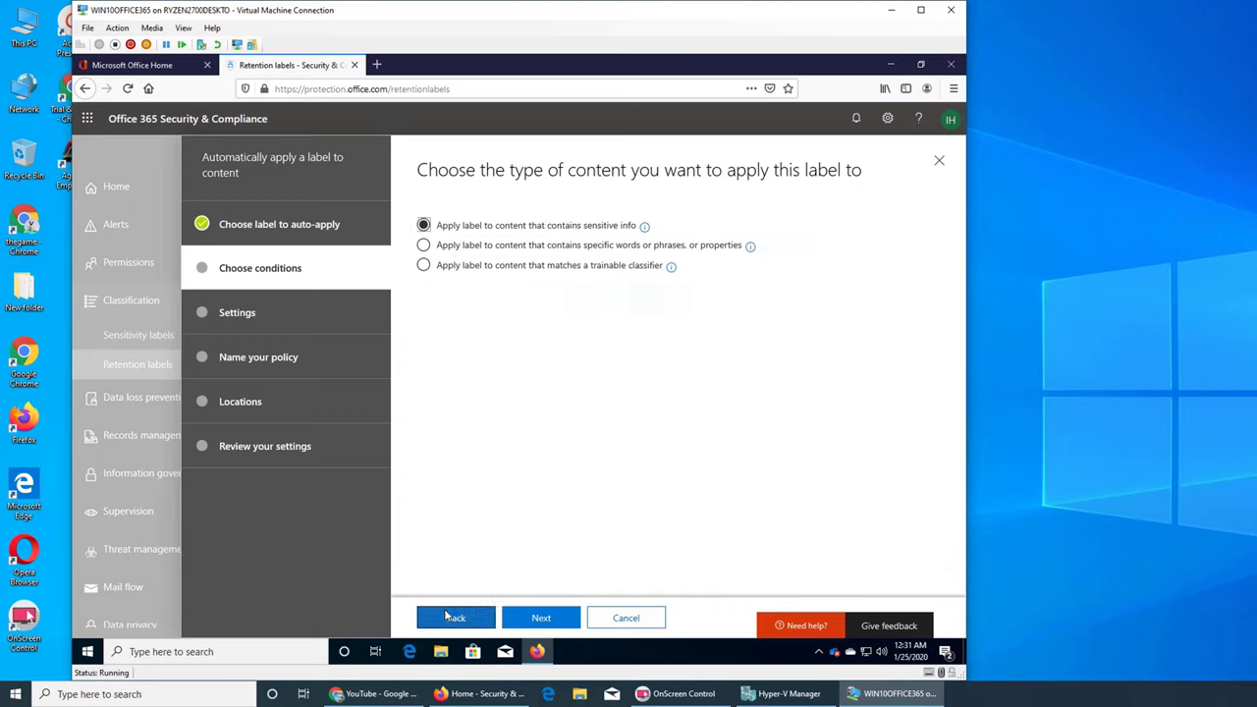
click(648, 237)
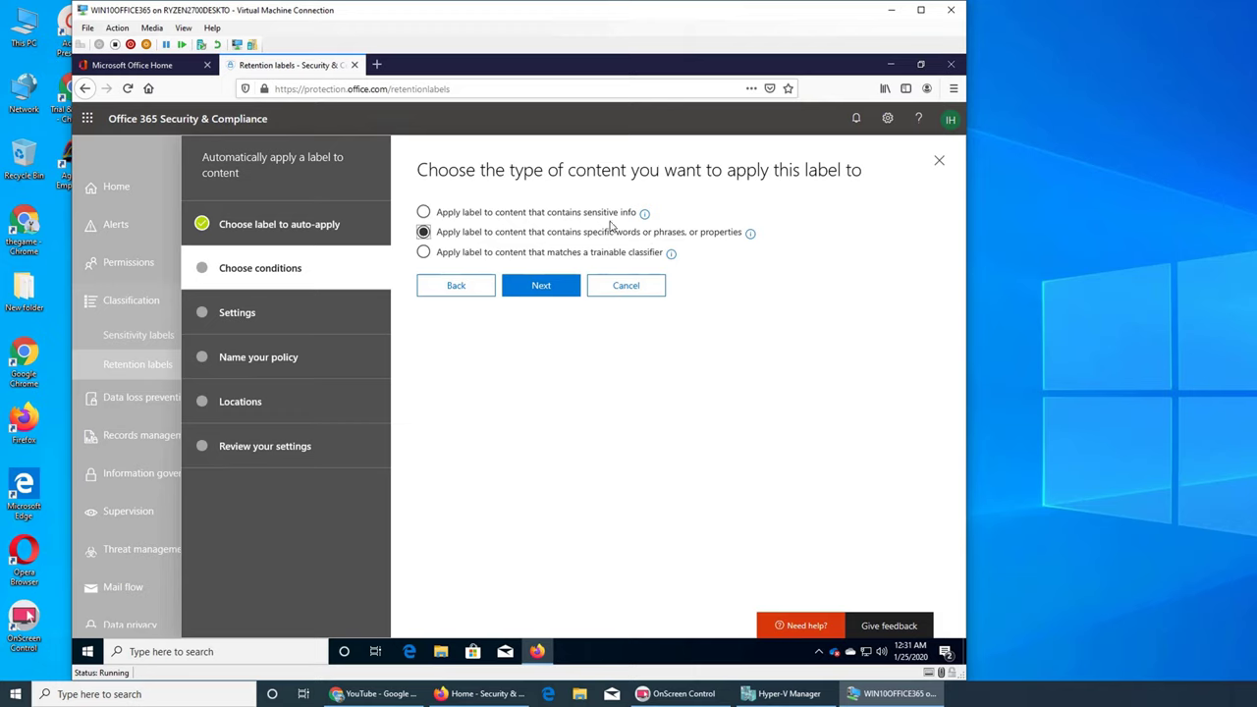
click(560, 216)
click(513, 238)
click(586, 258)
mouse_move(672, 255)
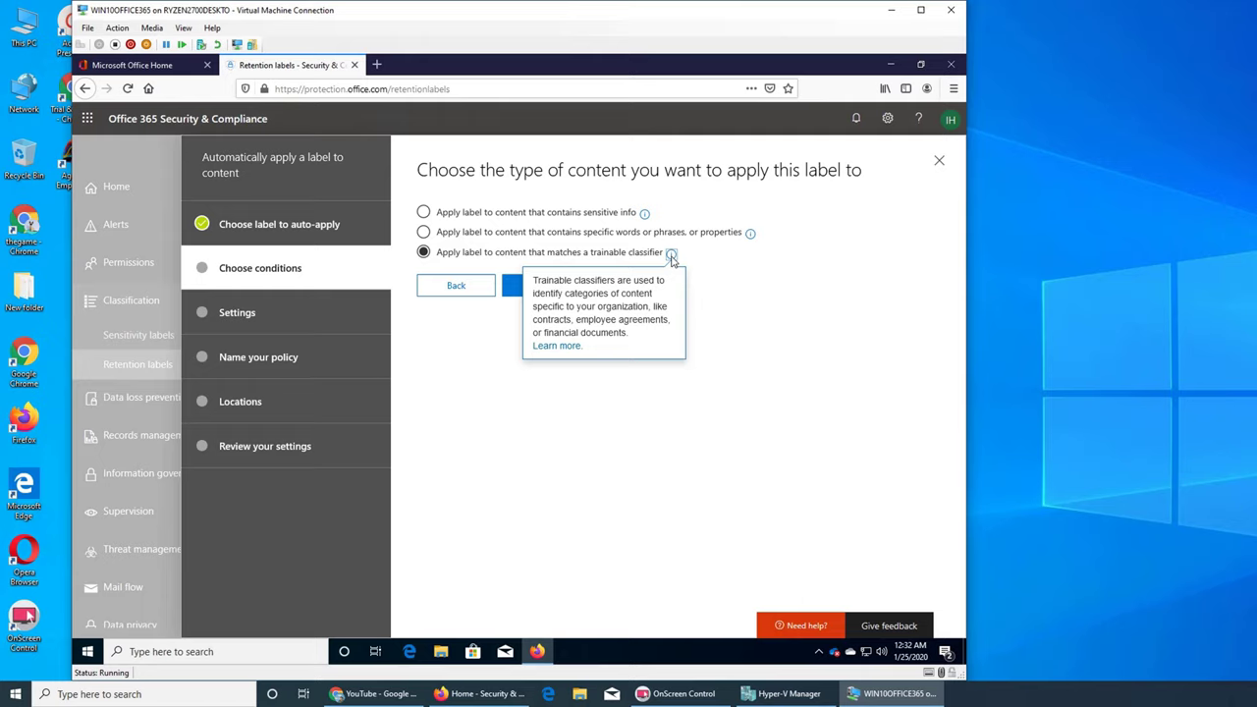
Step: Preview the trainable classifier page, then return and pick specific words or phrases instead
click(541, 286)
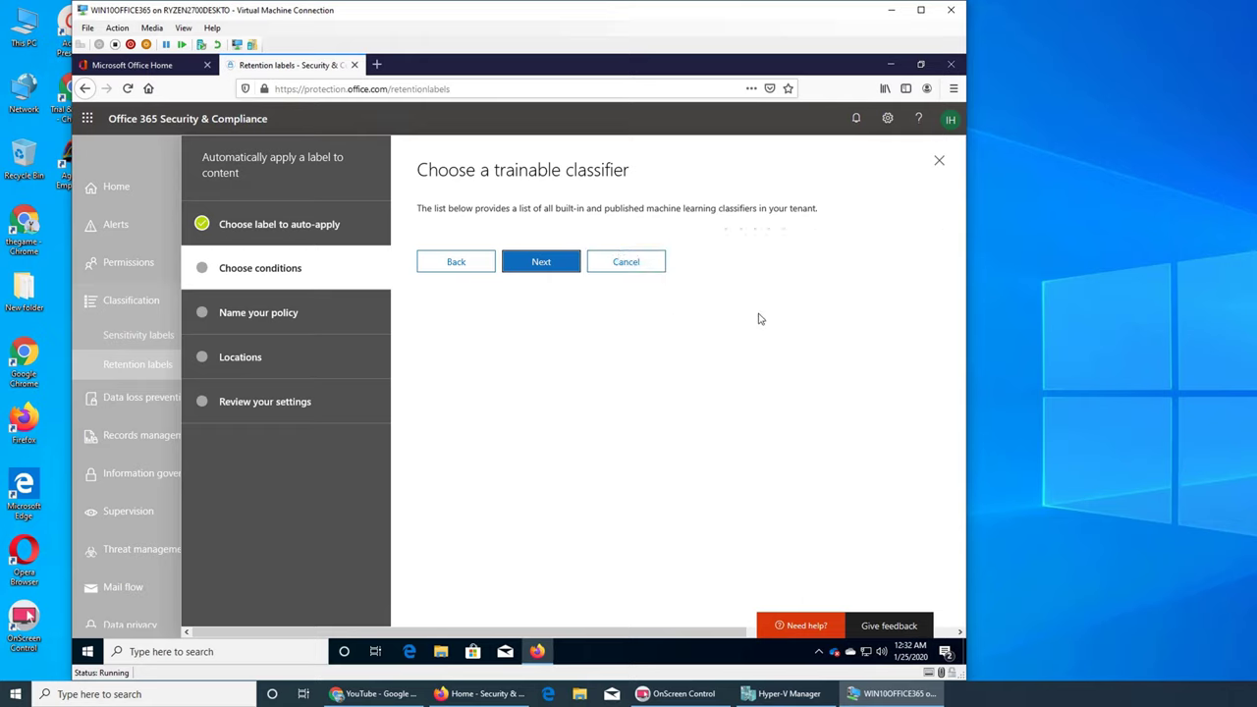
click(460, 265)
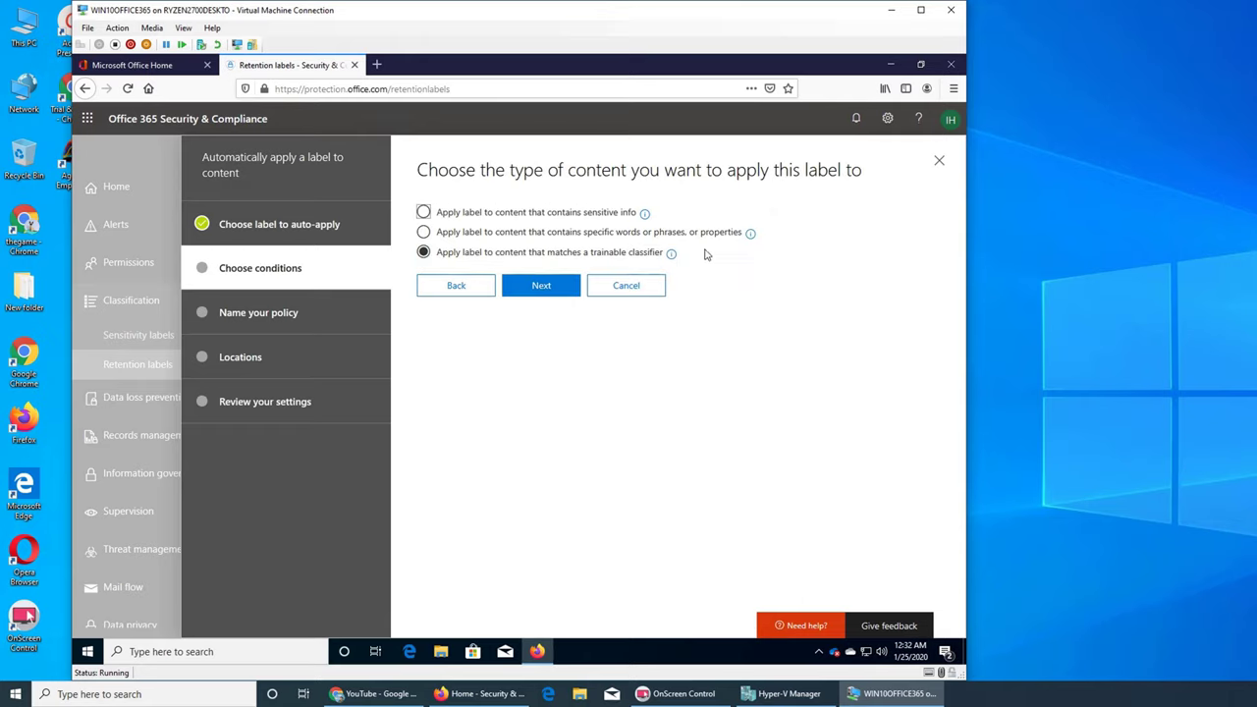
mouse_move(750, 234)
click(484, 211)
click(537, 236)
Step: Advance to the keyword query page and place the cursor in the empty query box
click(541, 285)
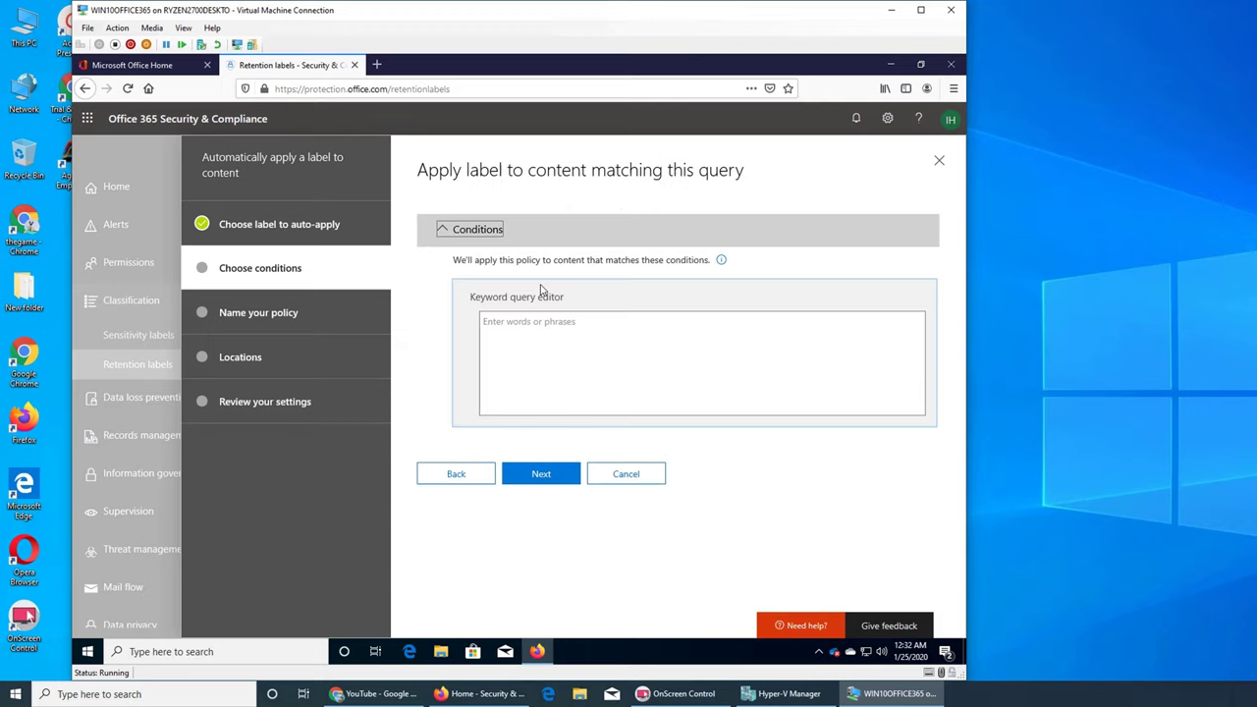
click(565, 356)
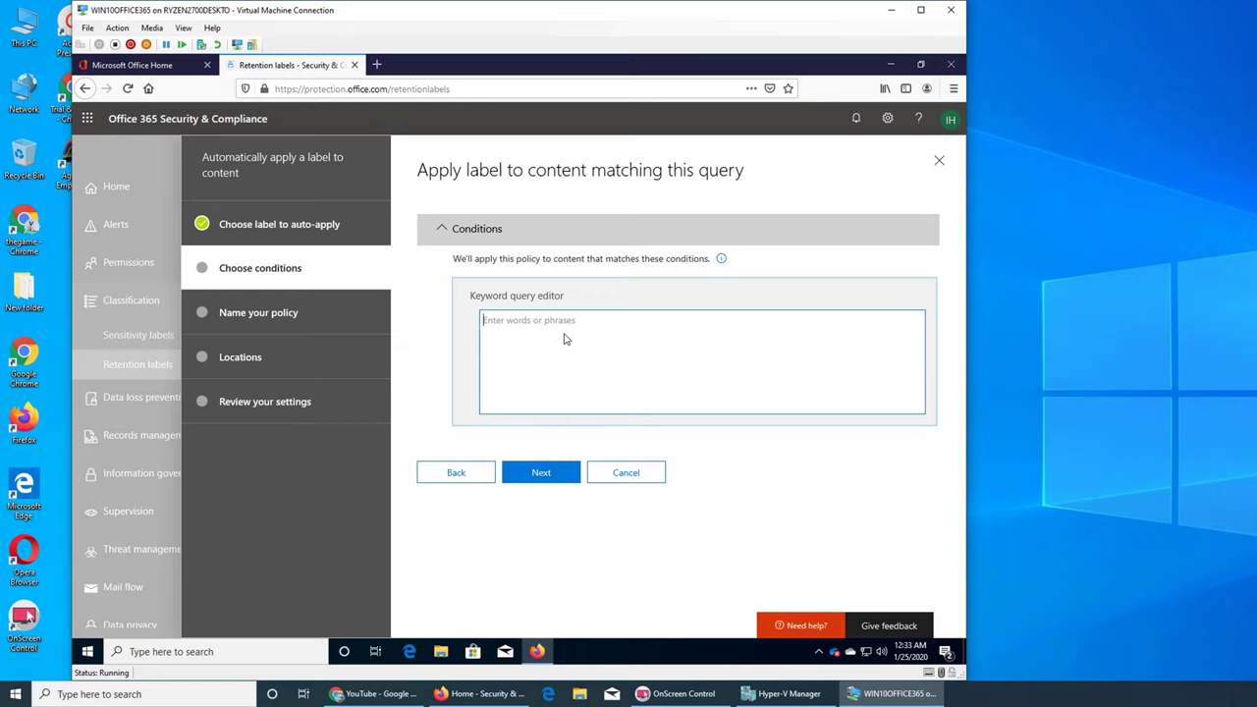
Step: Switch the content type to sensitive info and browse the Financial templates
click(462, 480)
click(490, 216)
click(541, 285)
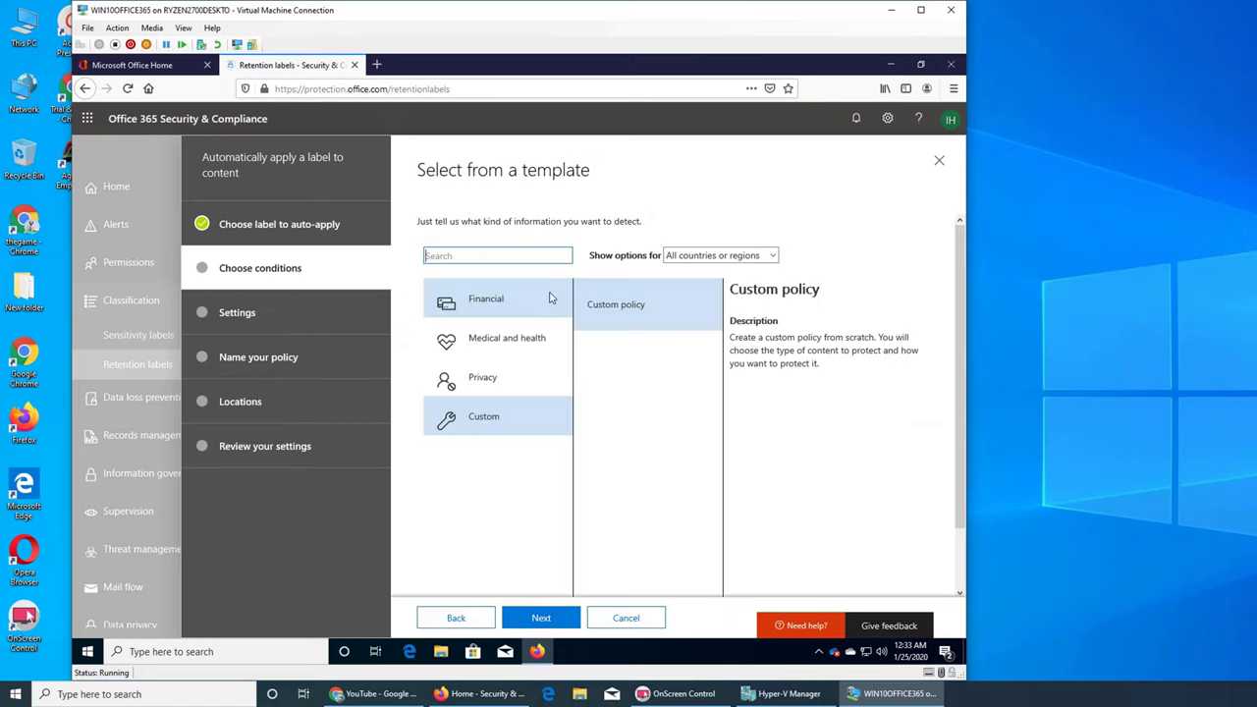
click(469, 303)
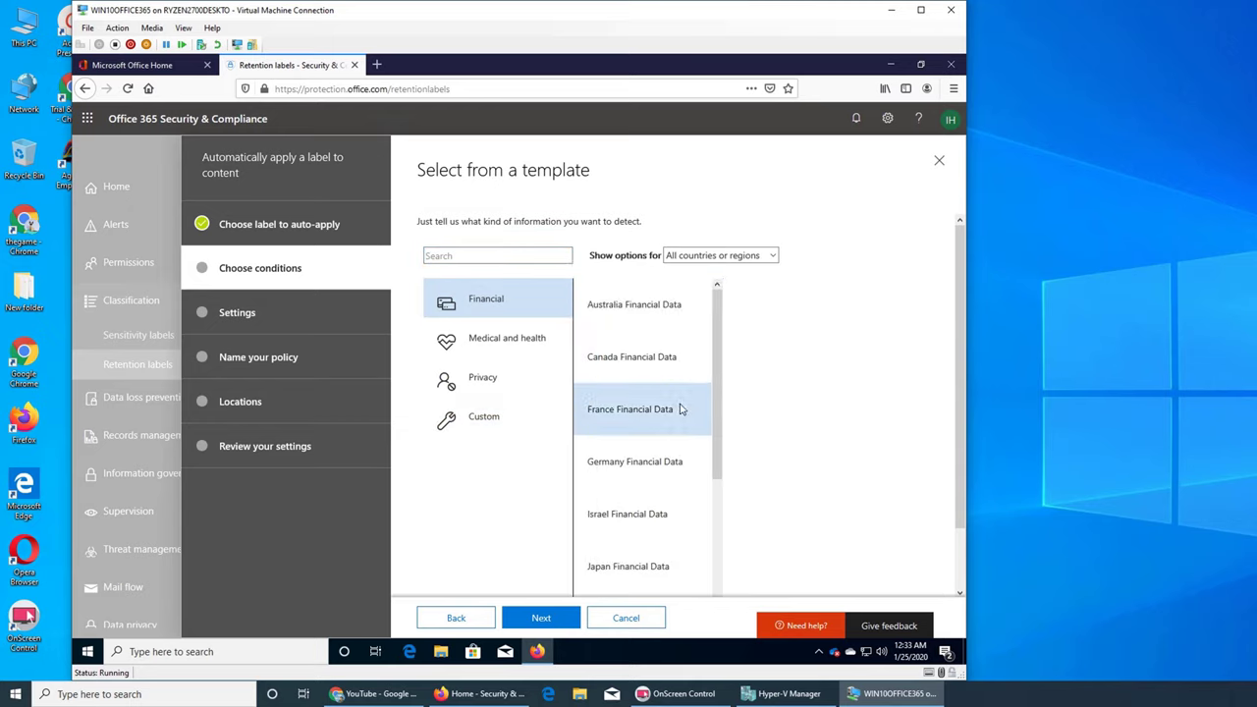
scroll(679, 408, down, 6)
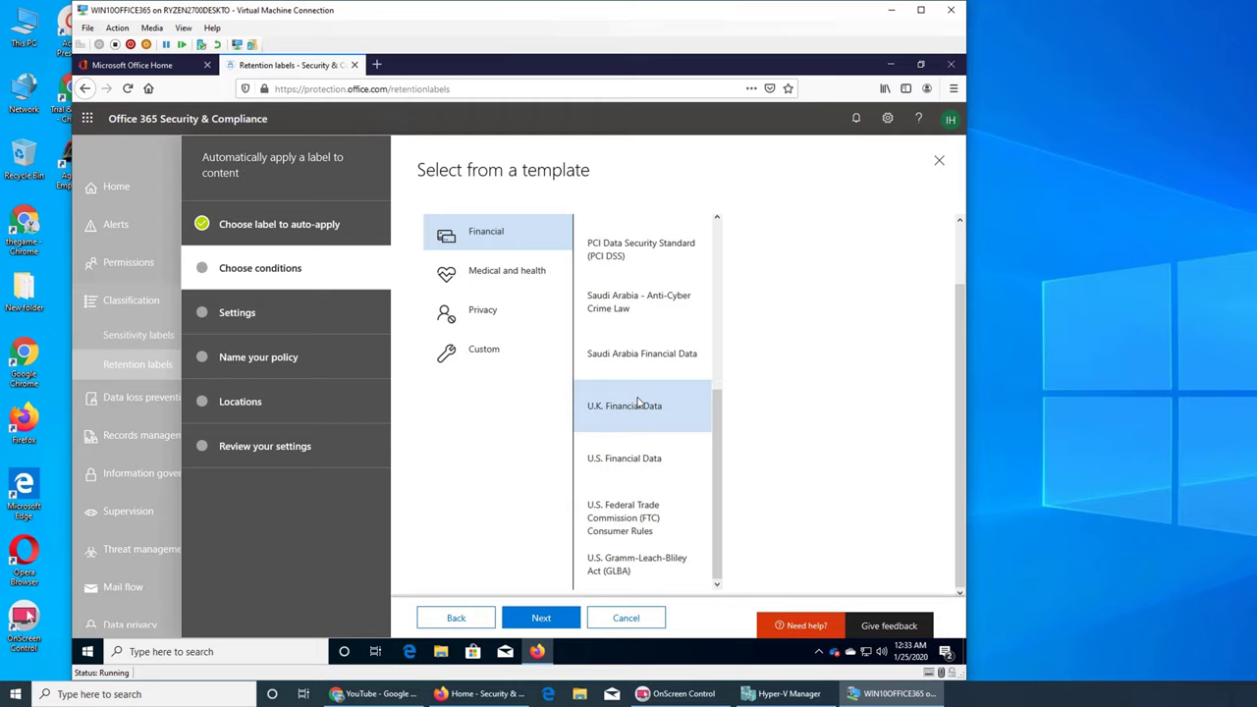
scroll(639, 403, up, 5)
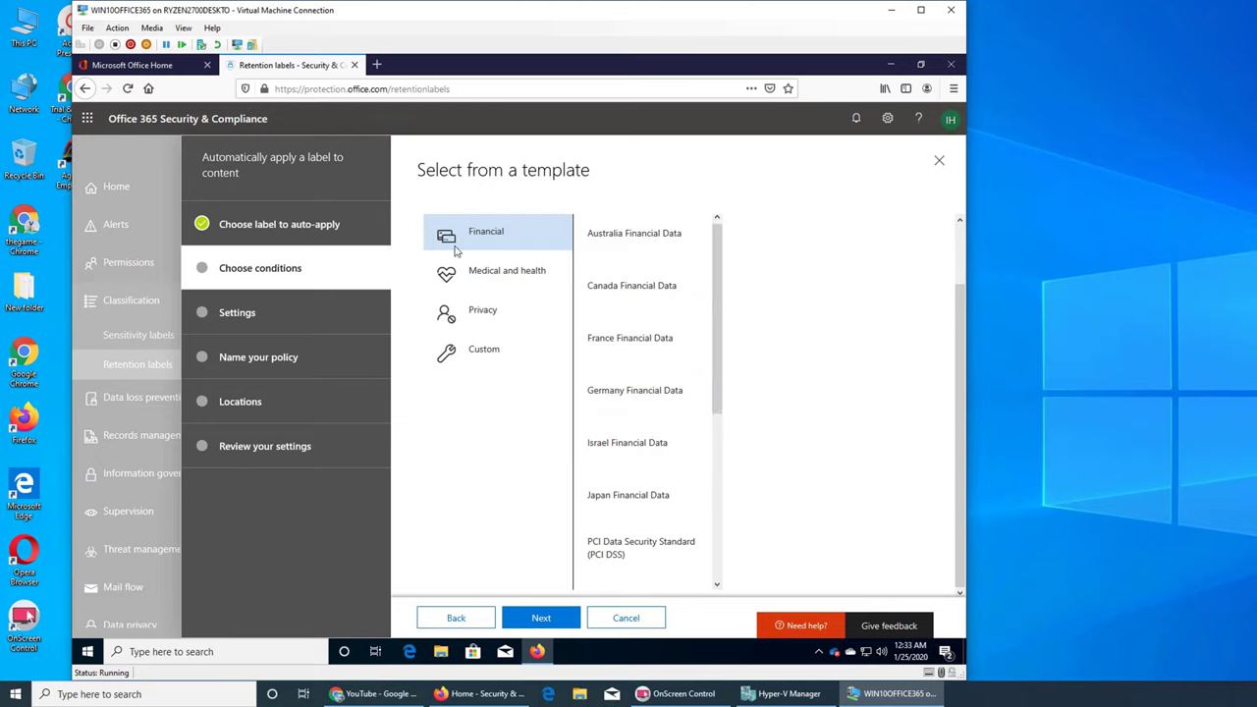
Step: Browse the Medical, Privacy and Custom templates, then choose the Financial template U.S. Financial Data
click(482, 278)
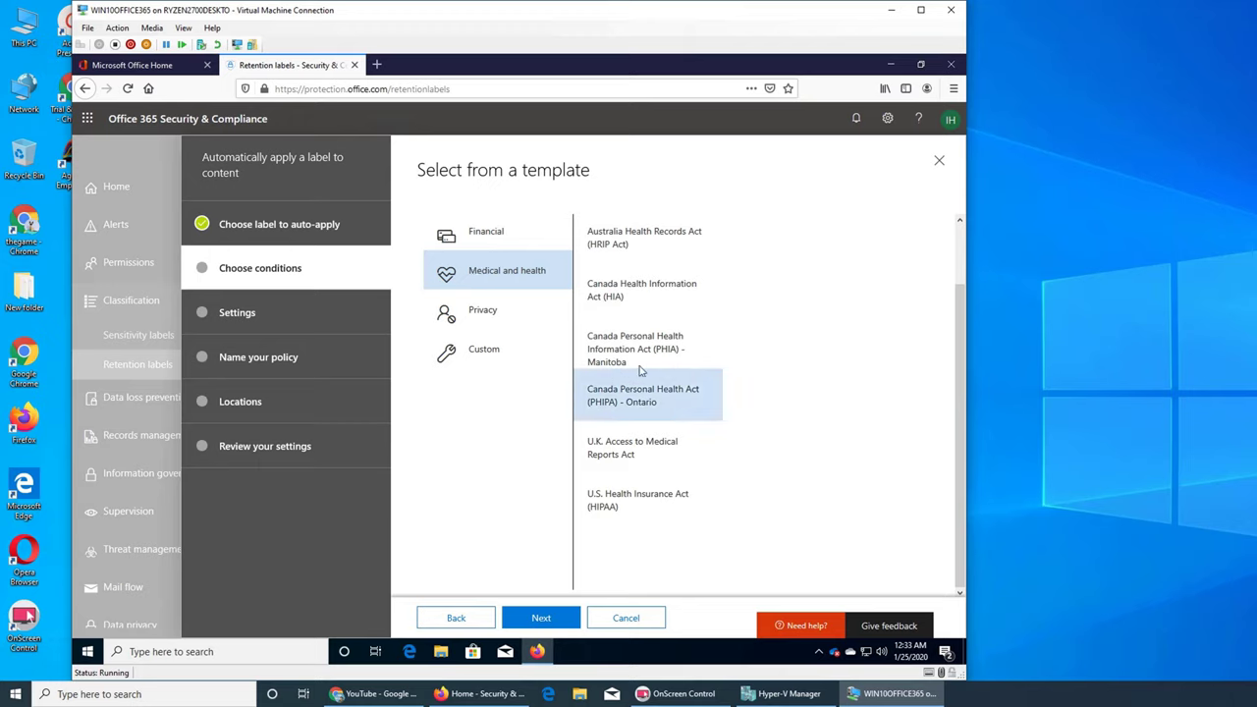
click(679, 501)
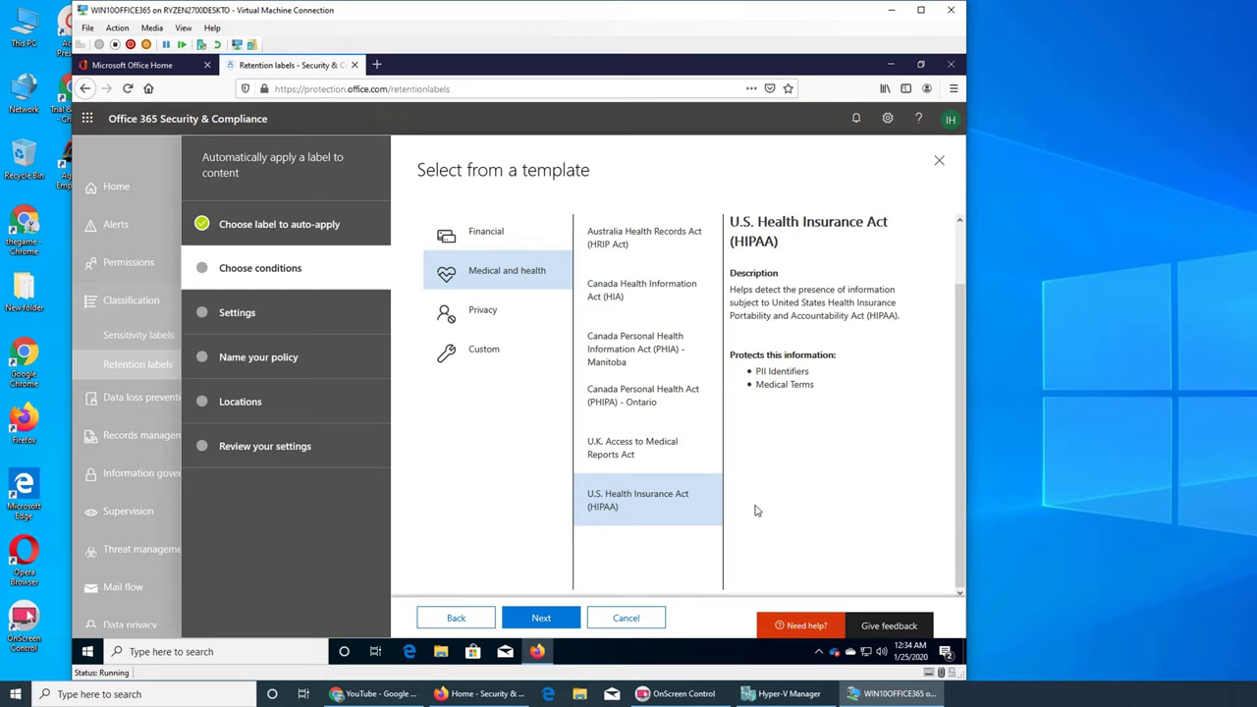
click(478, 315)
scroll(649, 408, down, 3)
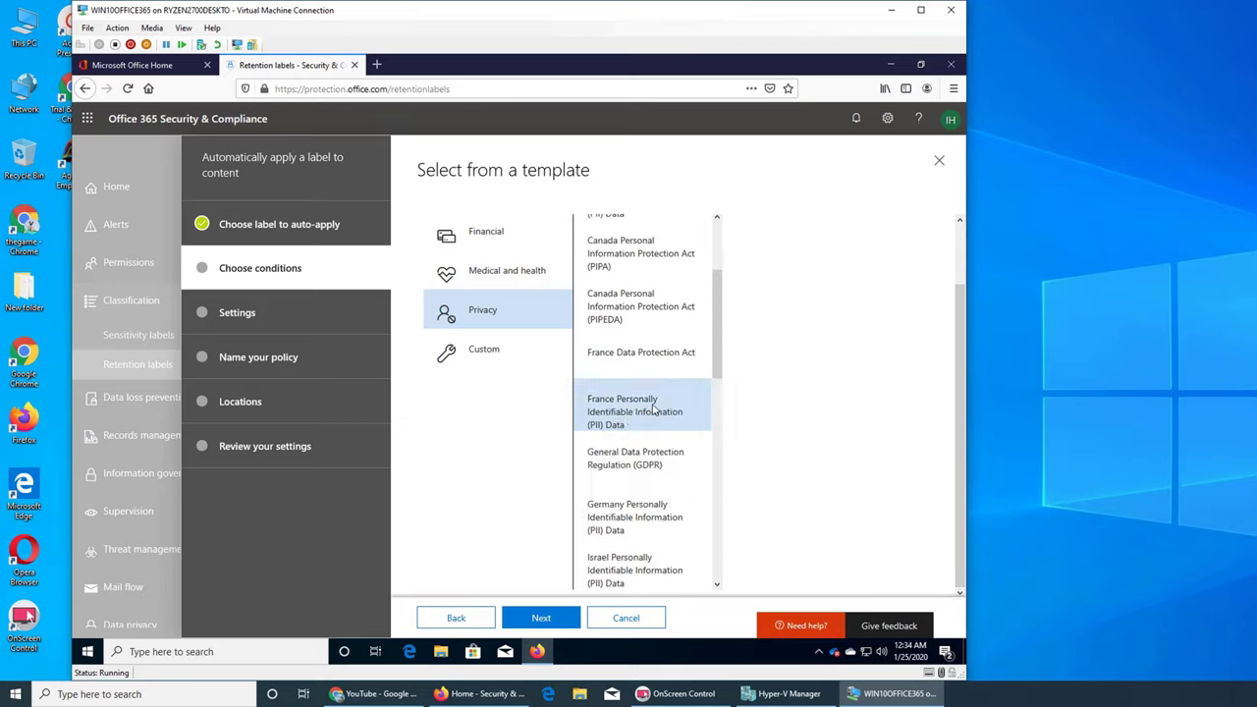
scroll(654, 411, down, 3)
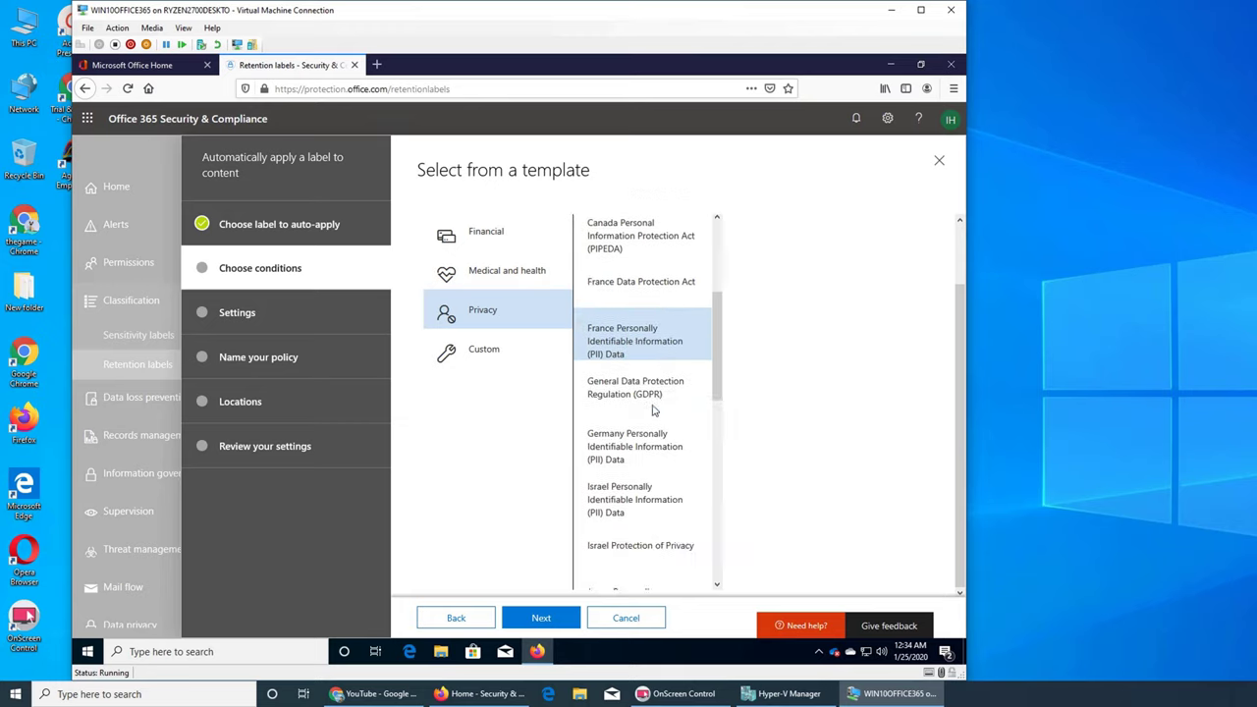
click(485, 352)
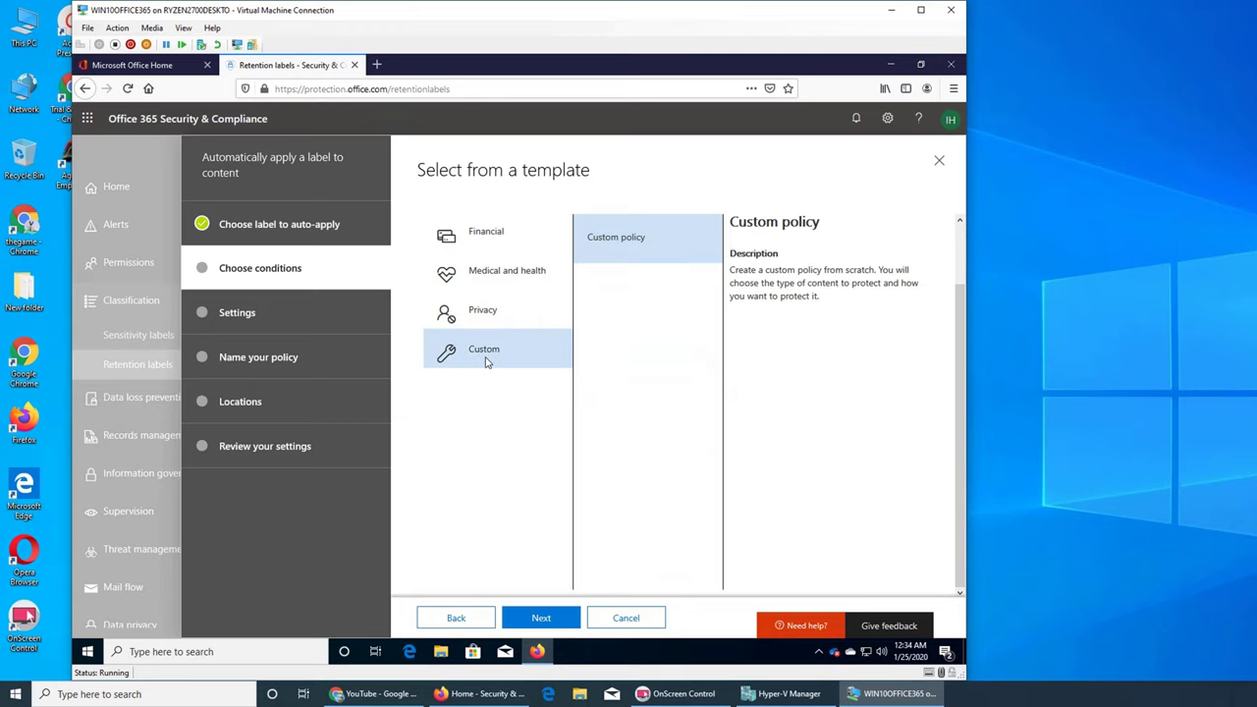
click(456, 246)
scroll(651, 314, down, 4)
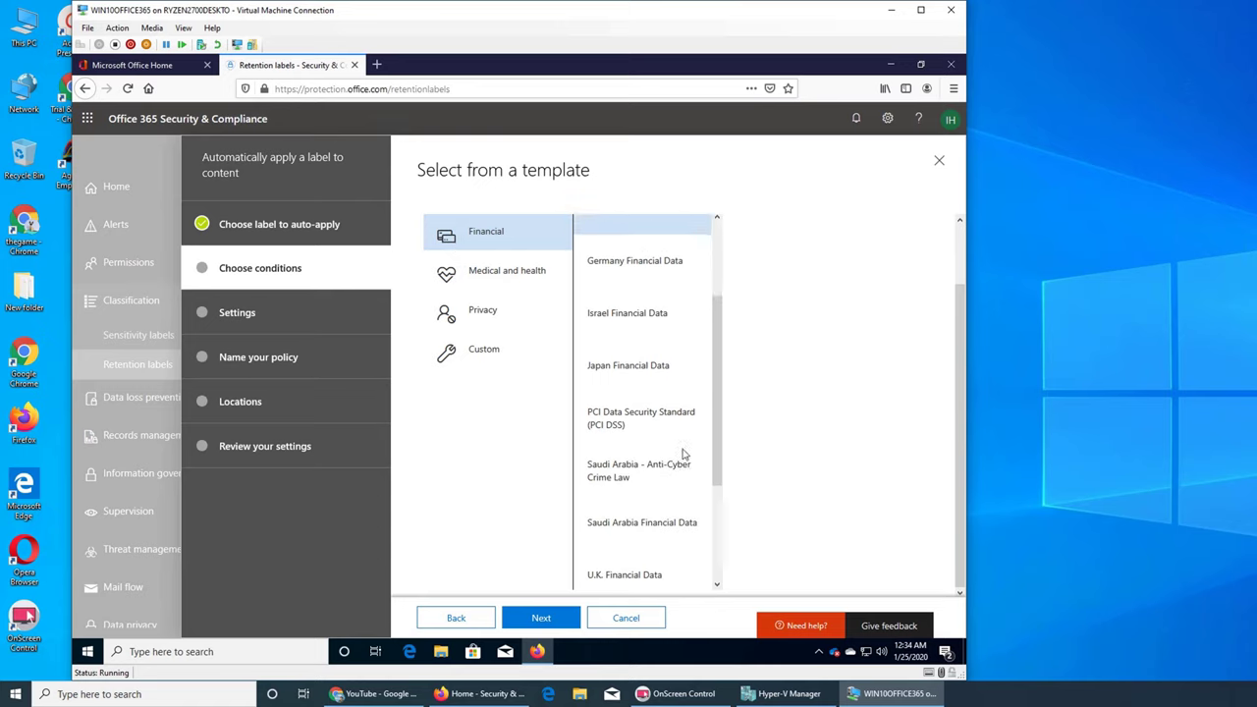
click(637, 539)
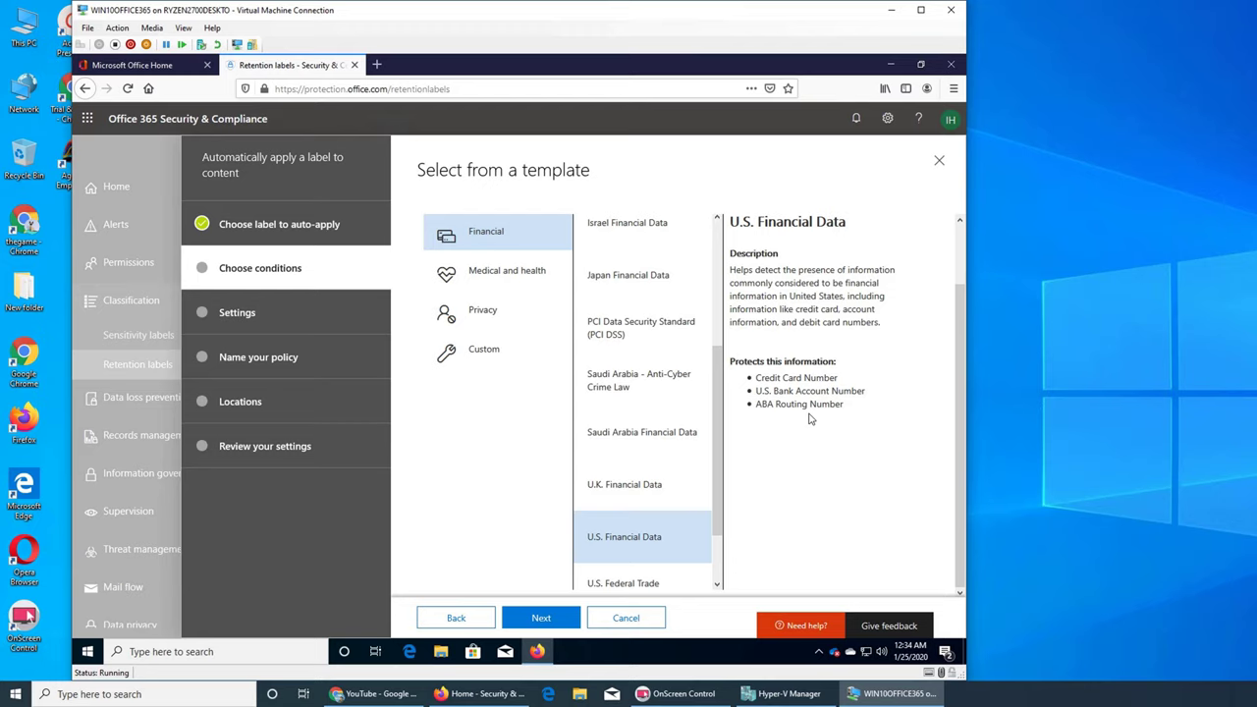
Step: Accept Credit Card, U.S. Bank Account and ABA Routing Number detection for the 'test' label
click(542, 617)
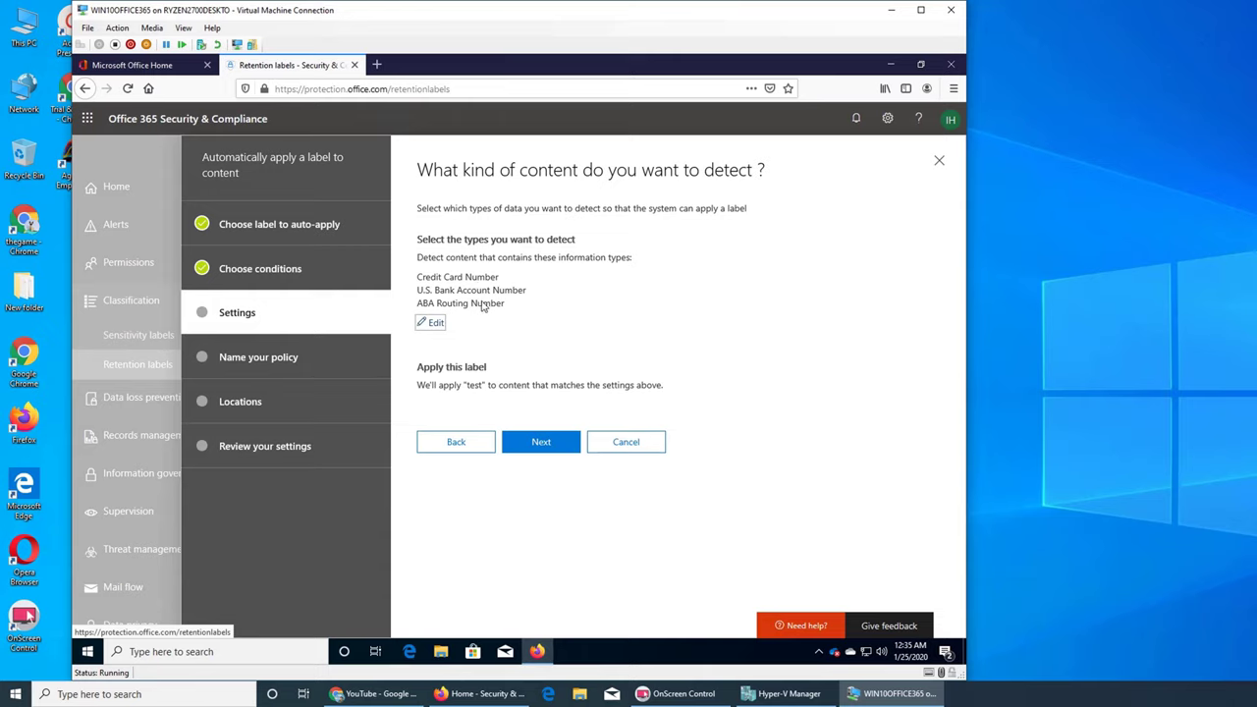
Step: Name the auto-apply policy 'us financial datatest policy'
click(540, 443)
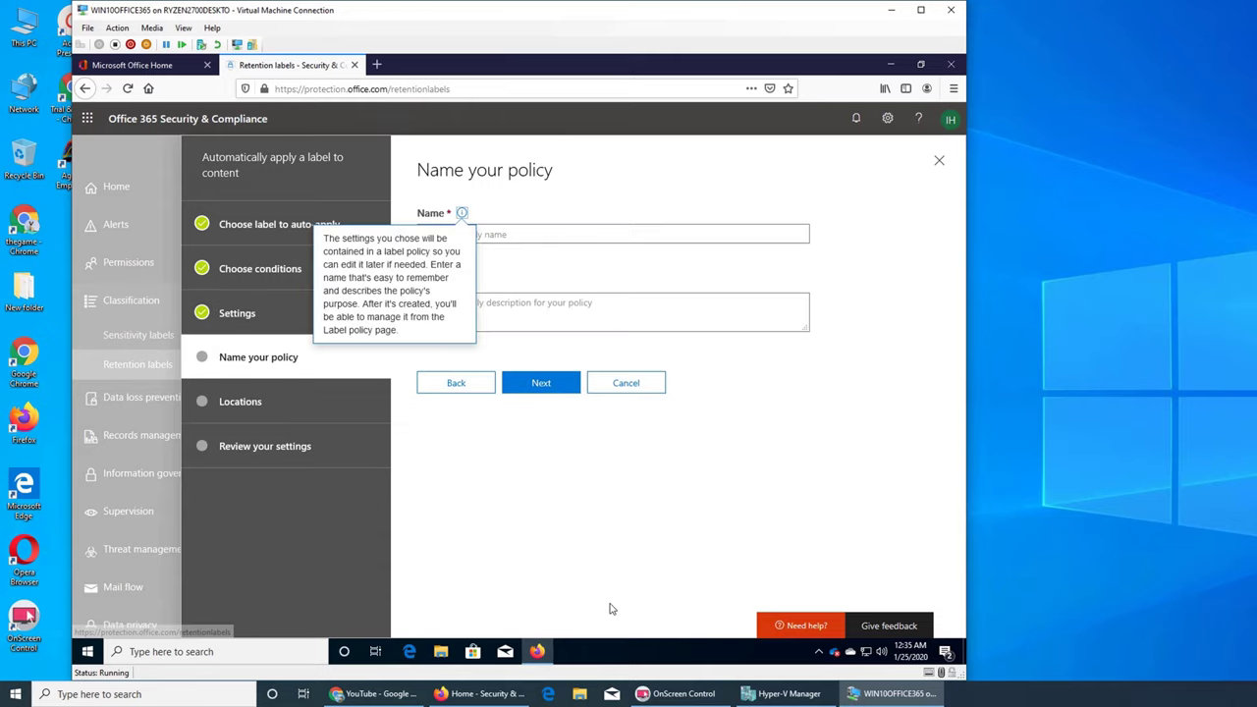
click(493, 236)
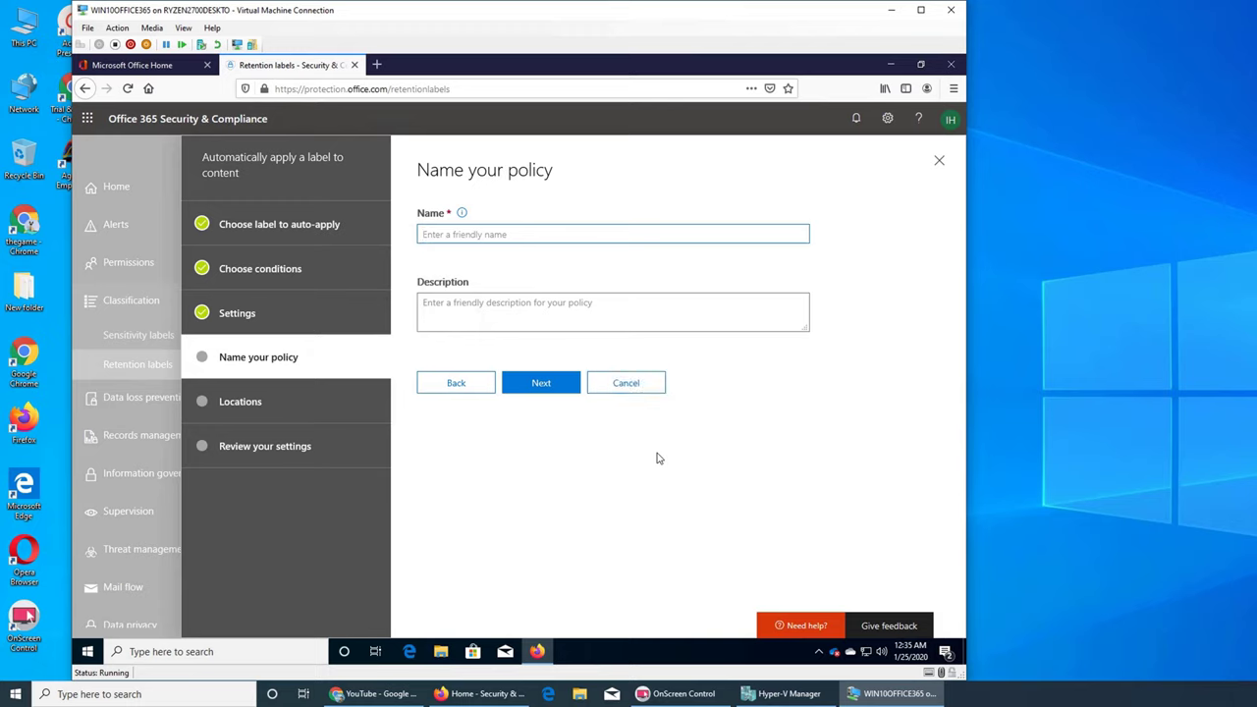
text(us finiancial)
key(BackSpace)
key(BackSpace)
key(BackSpace)
key(BackSpace)
key(BackSpace)
key(BackSpace)
key(BackSpace)
key(BackSpace)
text(nancial data pol)
key(BackSpace)
key(BackSpace)
key(BackSpace)
key(BackSpace)
text(test poly)
key(BackSpace)
text(icy)
click(553, 389)
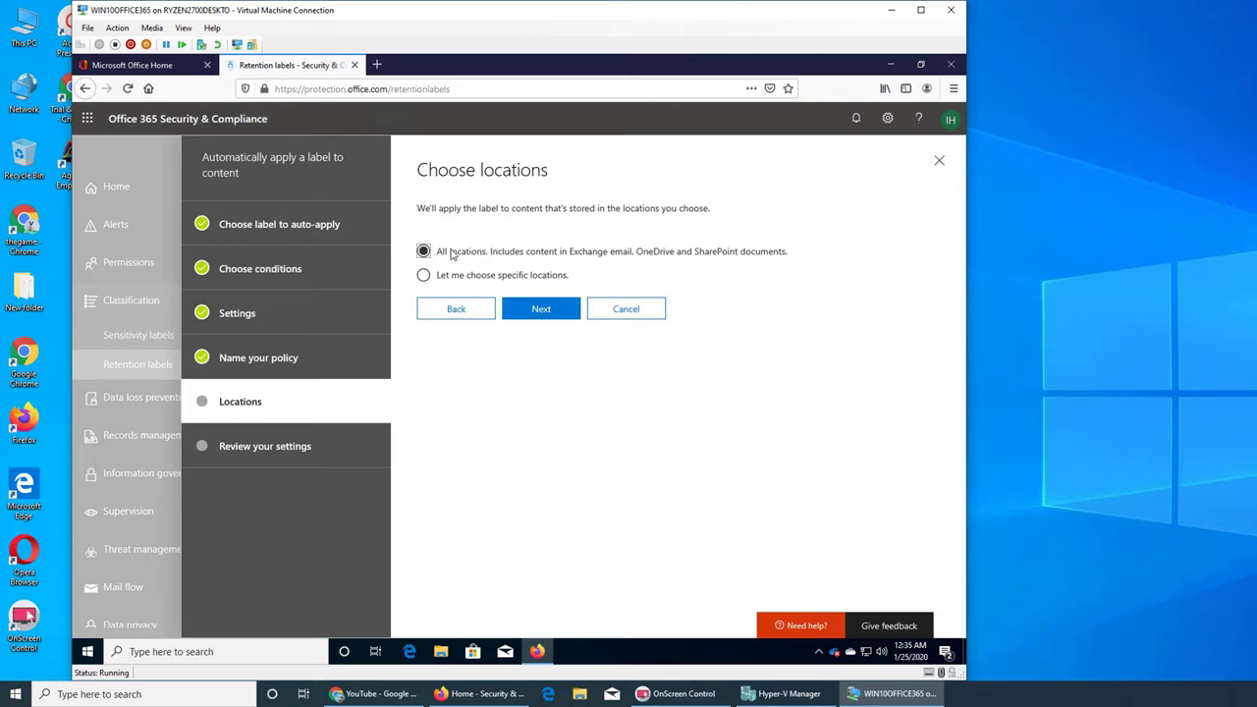
Step: Keep All locations, review the settings and submit the auto-apply policy
click(546, 309)
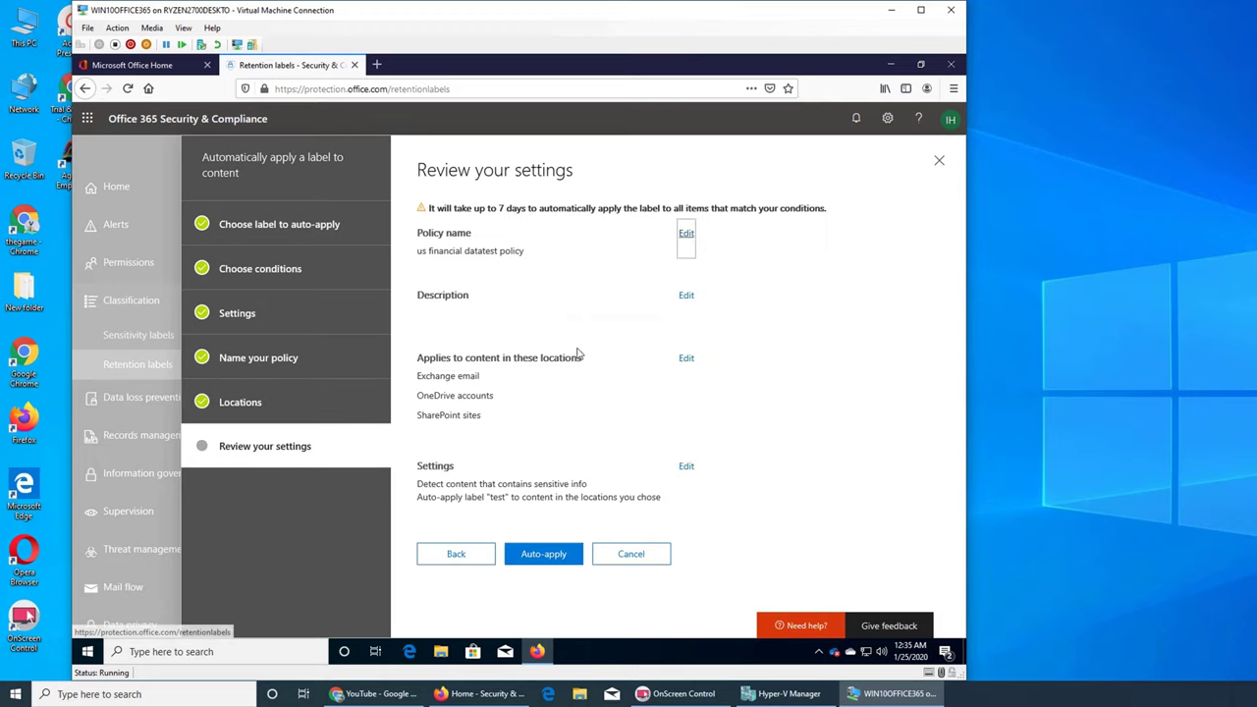
click(548, 560)
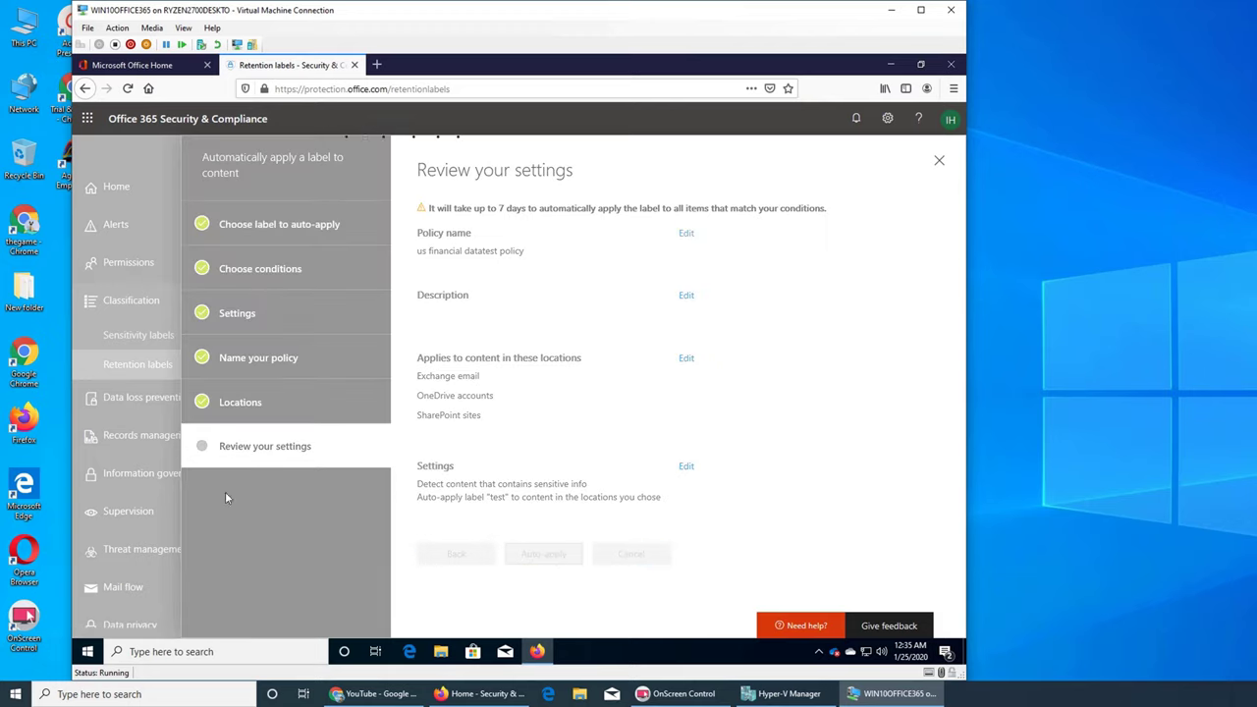